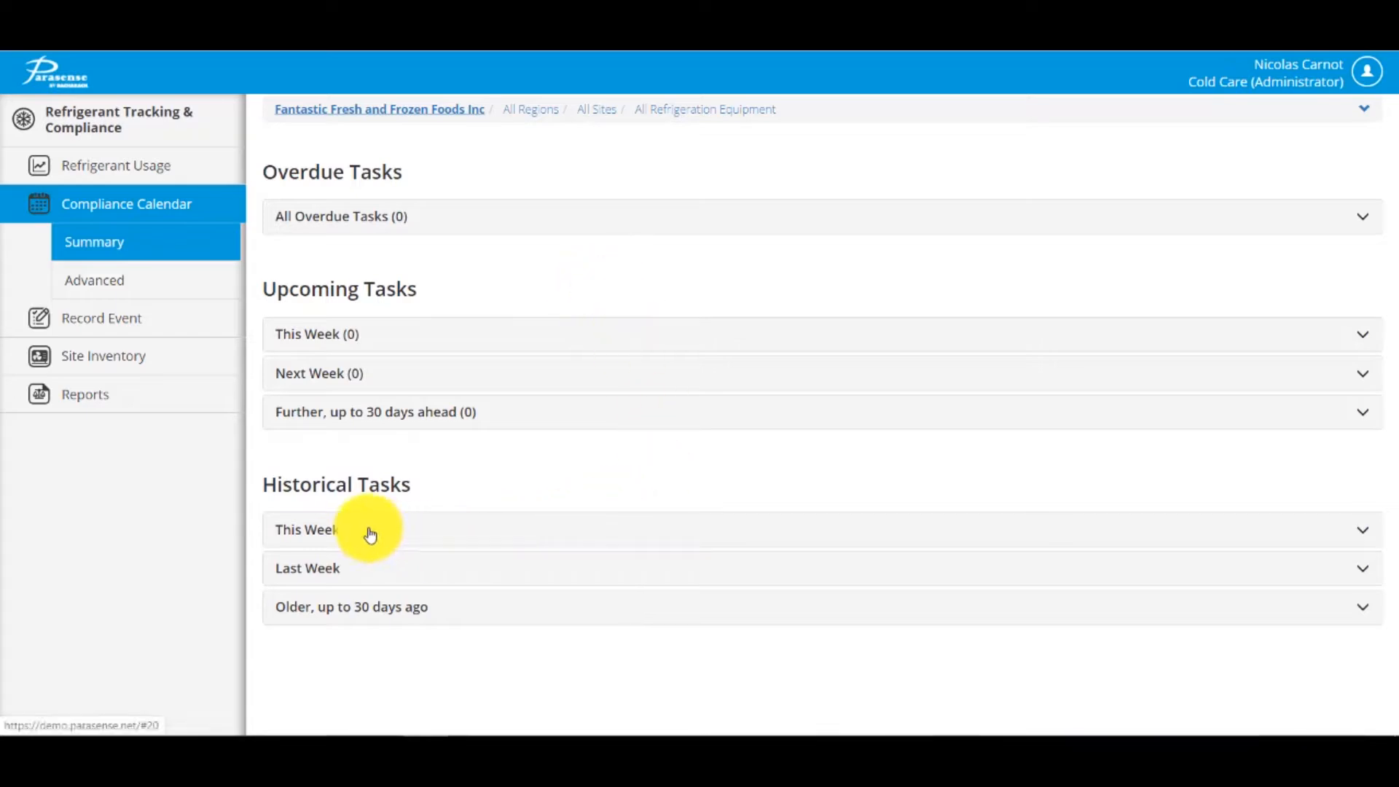
# - Expand last week's historical tasks and the past tasks of the Rack B Add Refrigerant event at 001 - Apple Road
pyautogui.click(403, 583)
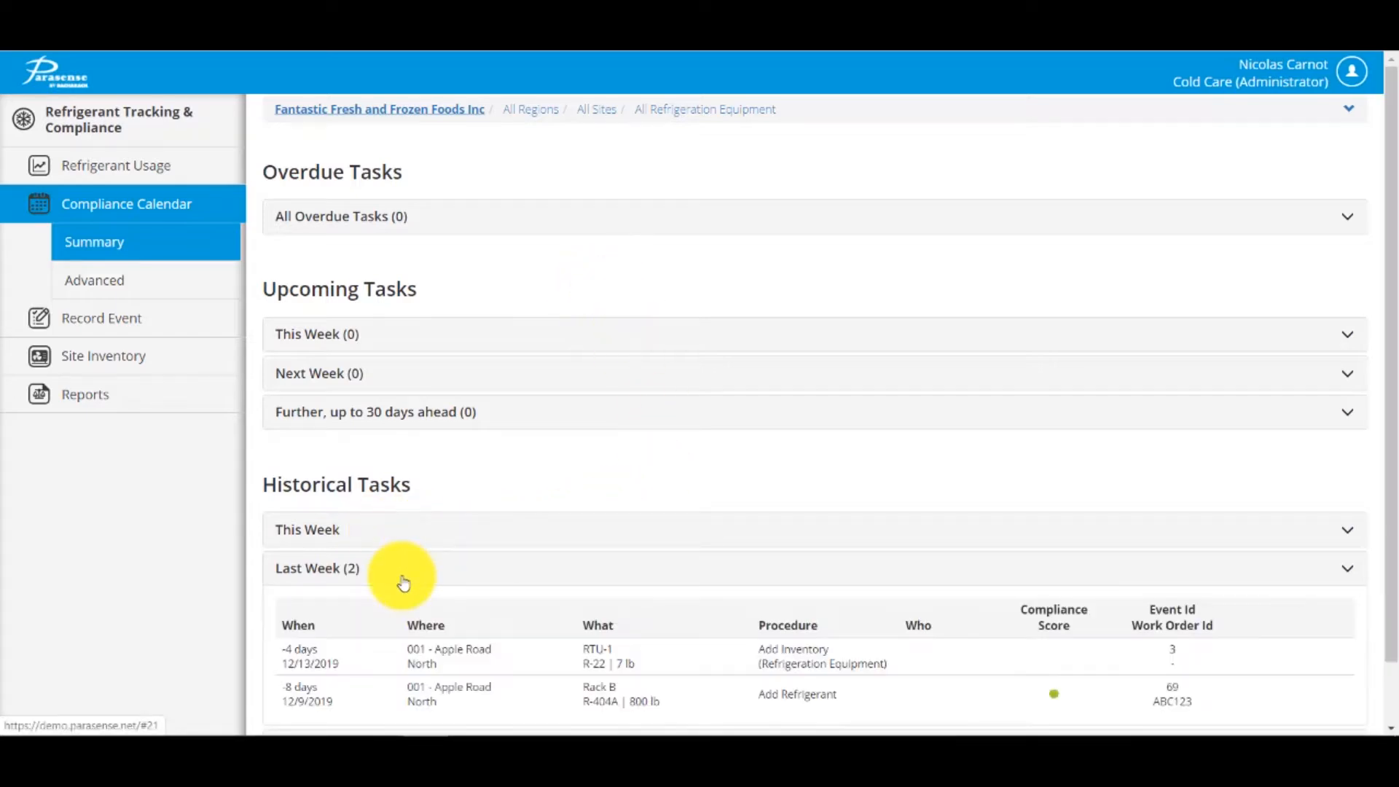
pyautogui.scroll(-1, 403, 583)
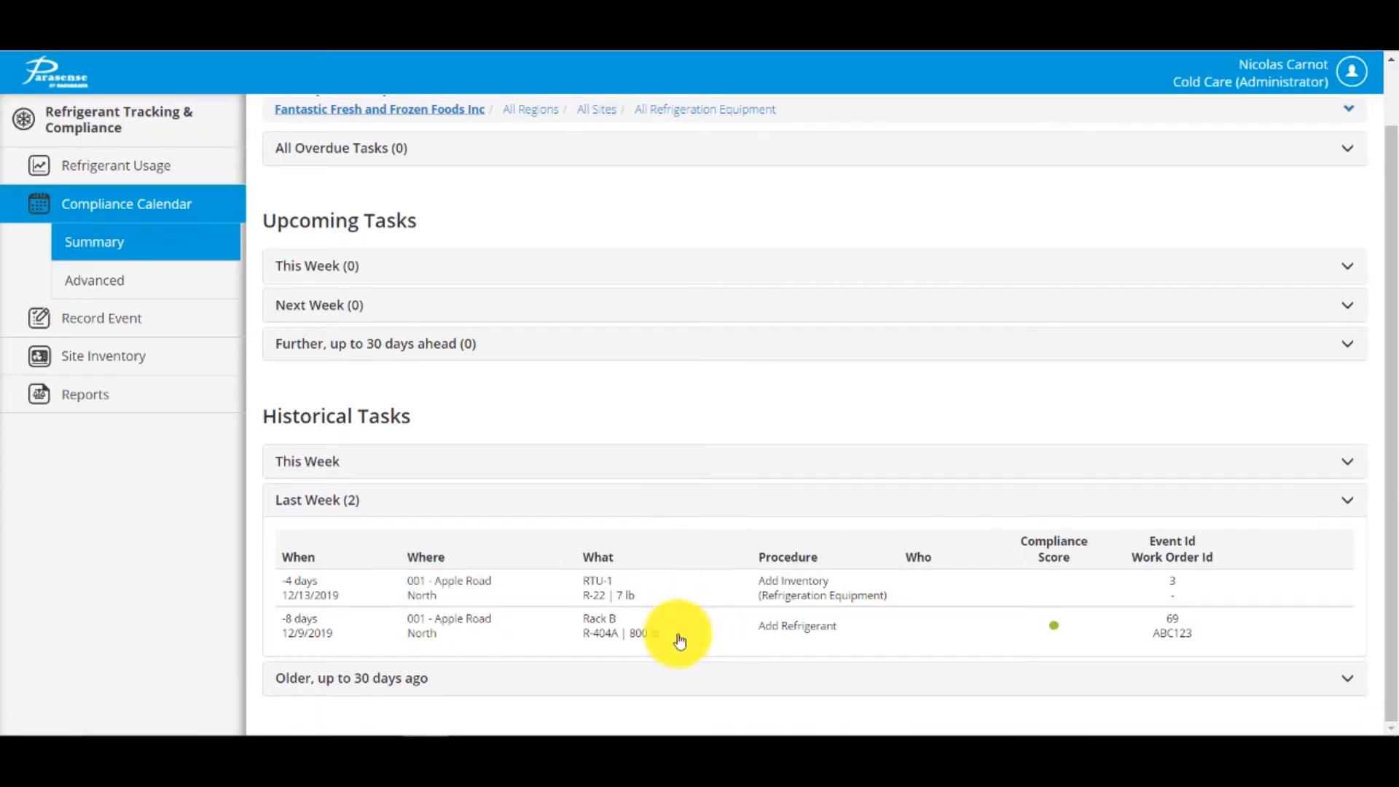
pyautogui.click(772, 635)
pyautogui.scroll(-2, 770, 634)
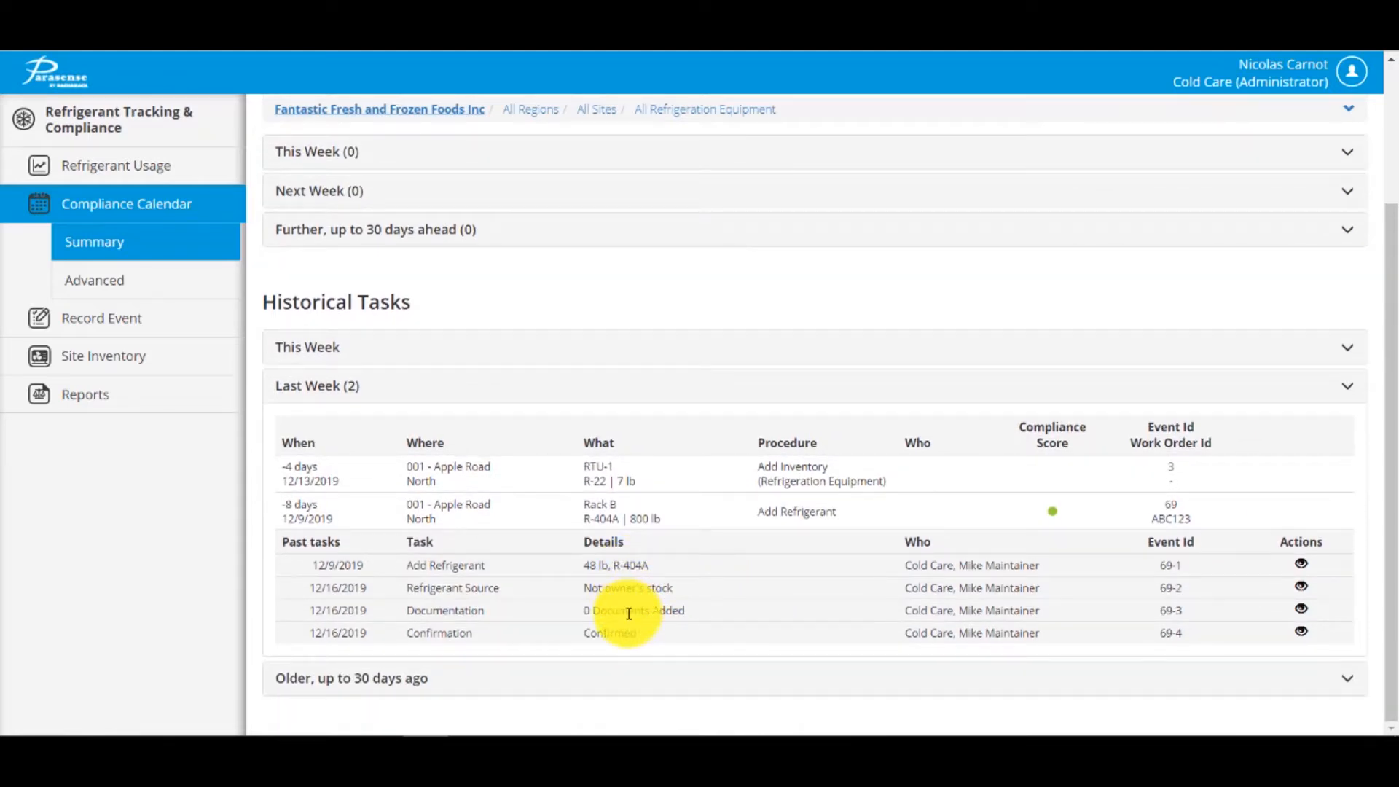
# - View the Rack B Add Refrigerant record in read-only mode, return to the calendar summary and collapse the event and last week's list
pyautogui.click(1303, 567)
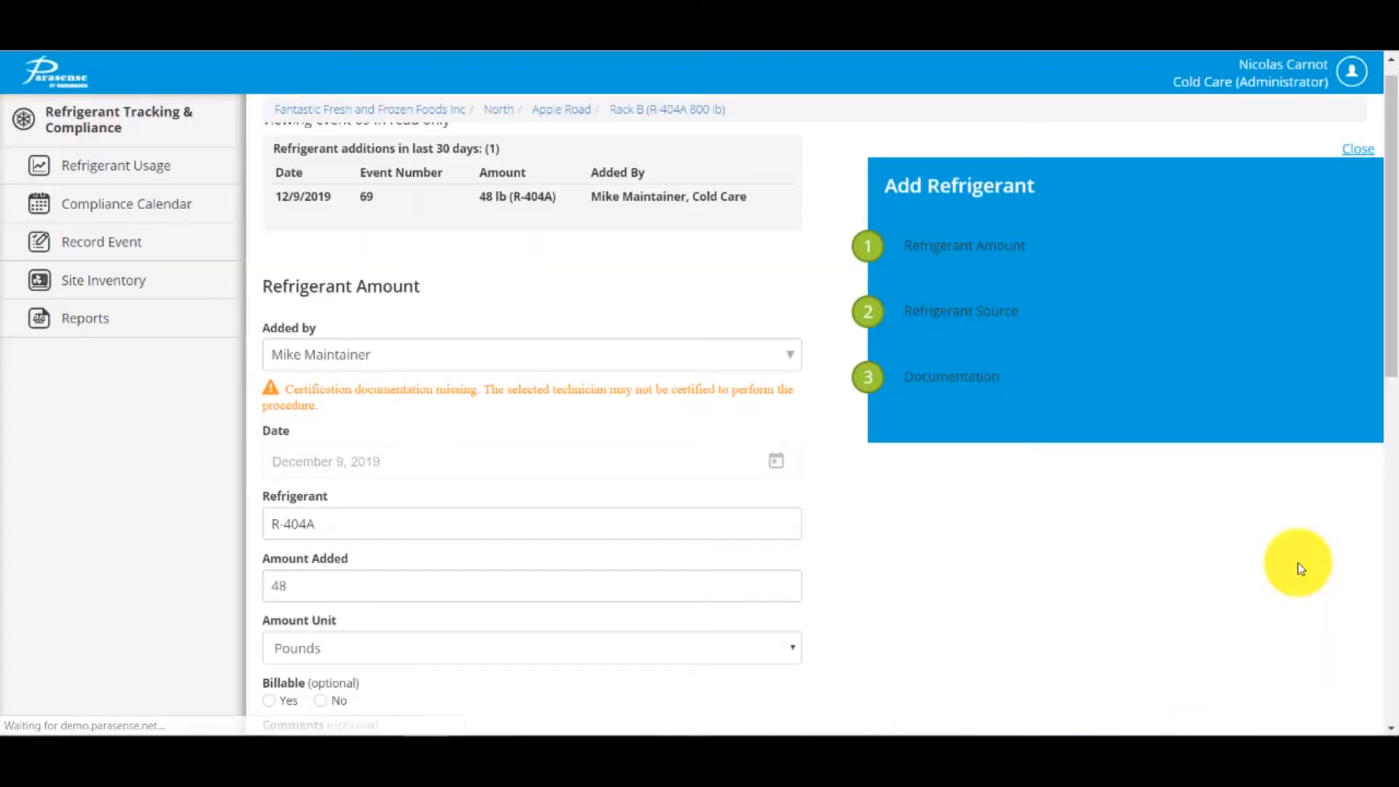
pyautogui.scroll(-7, 1121, 554)
pyautogui.scroll(8, 972, 563)
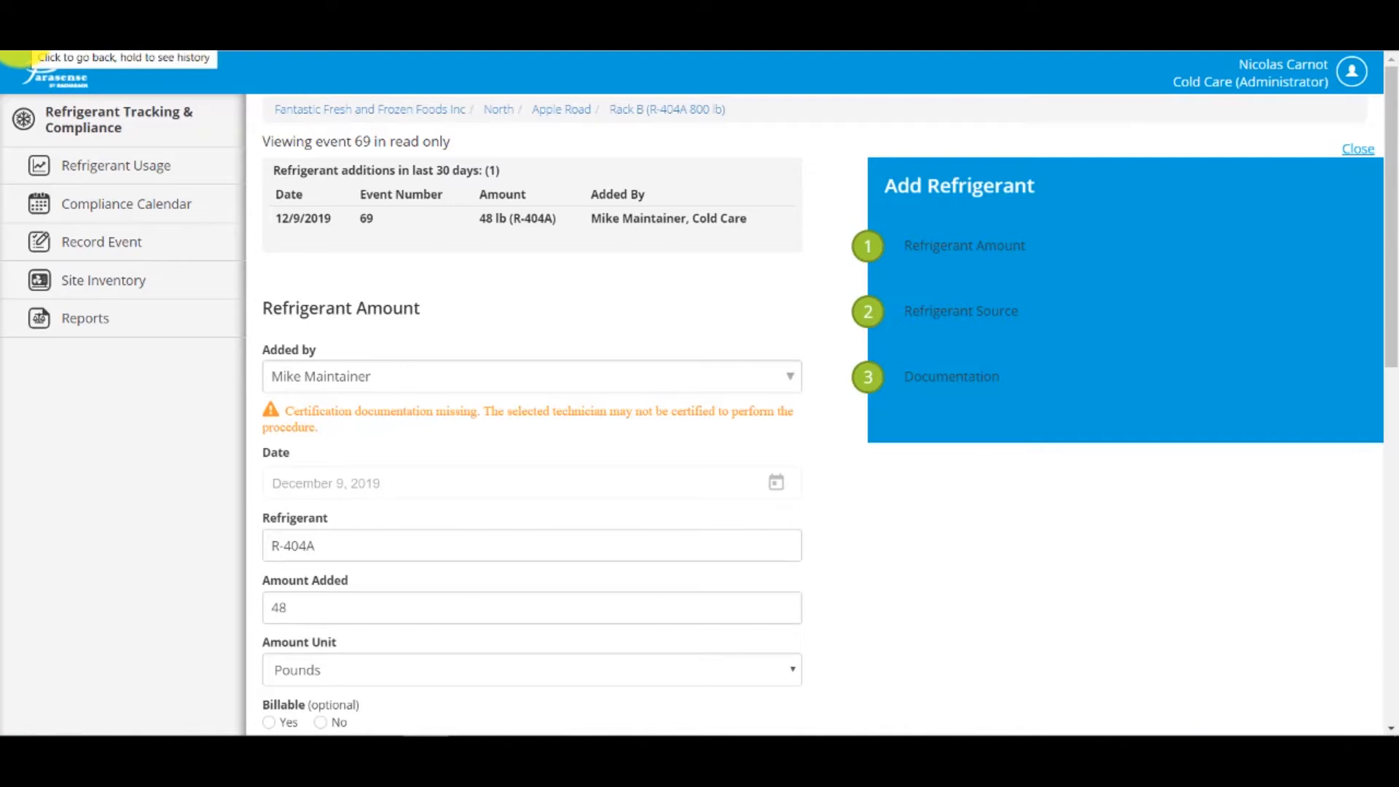
pyautogui.click(18, 33)
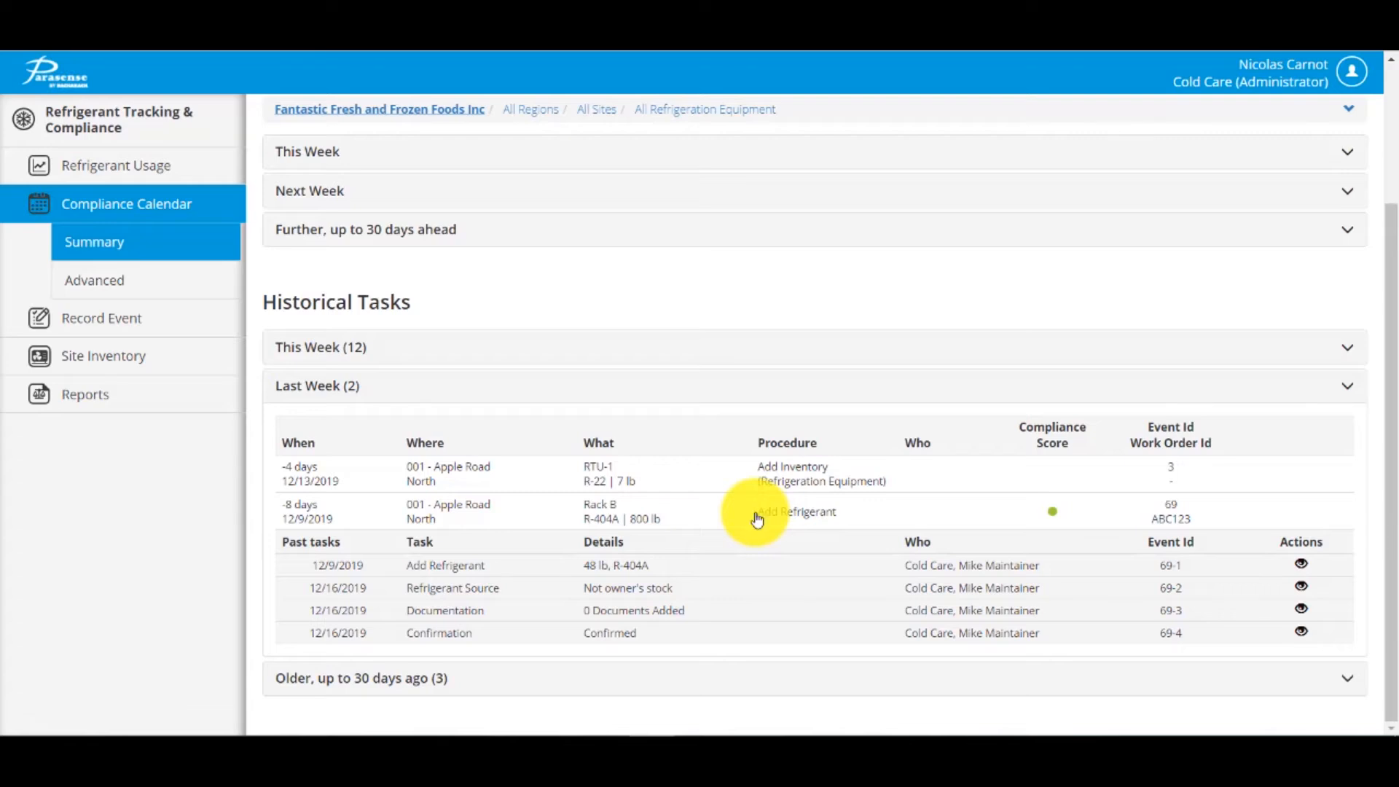
pyautogui.click(756, 514)
pyautogui.click(641, 493)
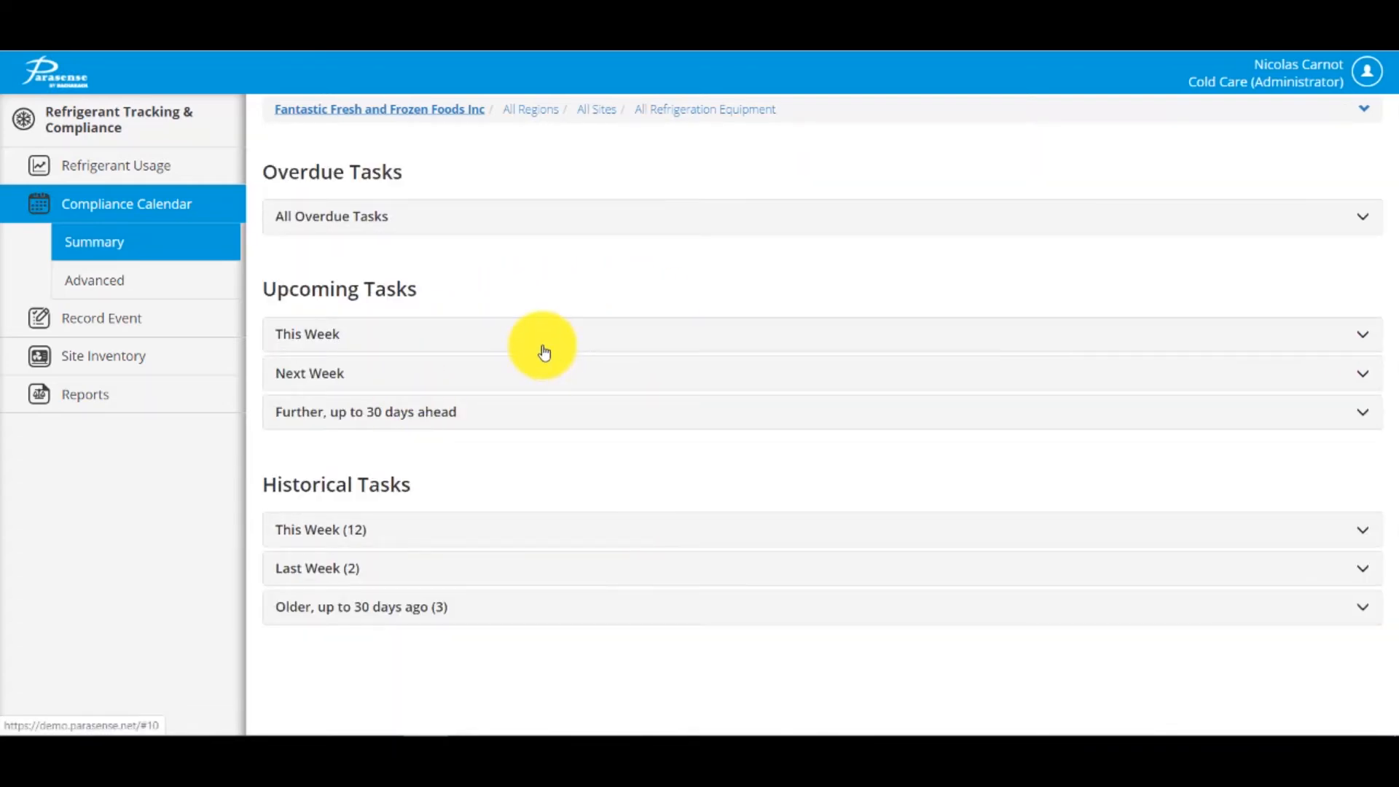
# - Filter the compliance calendar to region South, site 913 - Great Growers and equipment AHU-1, and collapse the filter
pyautogui.click(911, 116)
pyautogui.click(624, 228)
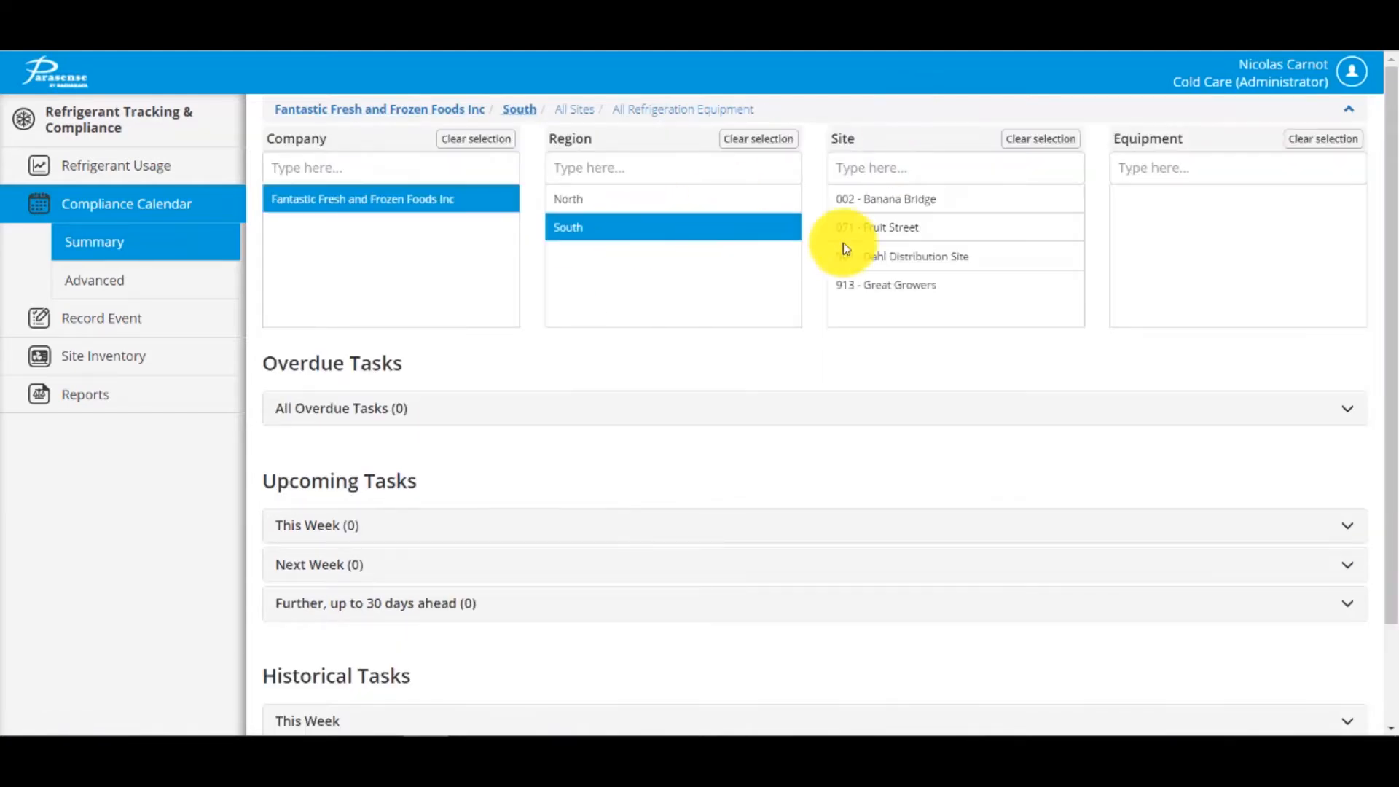
pyautogui.click(884, 283)
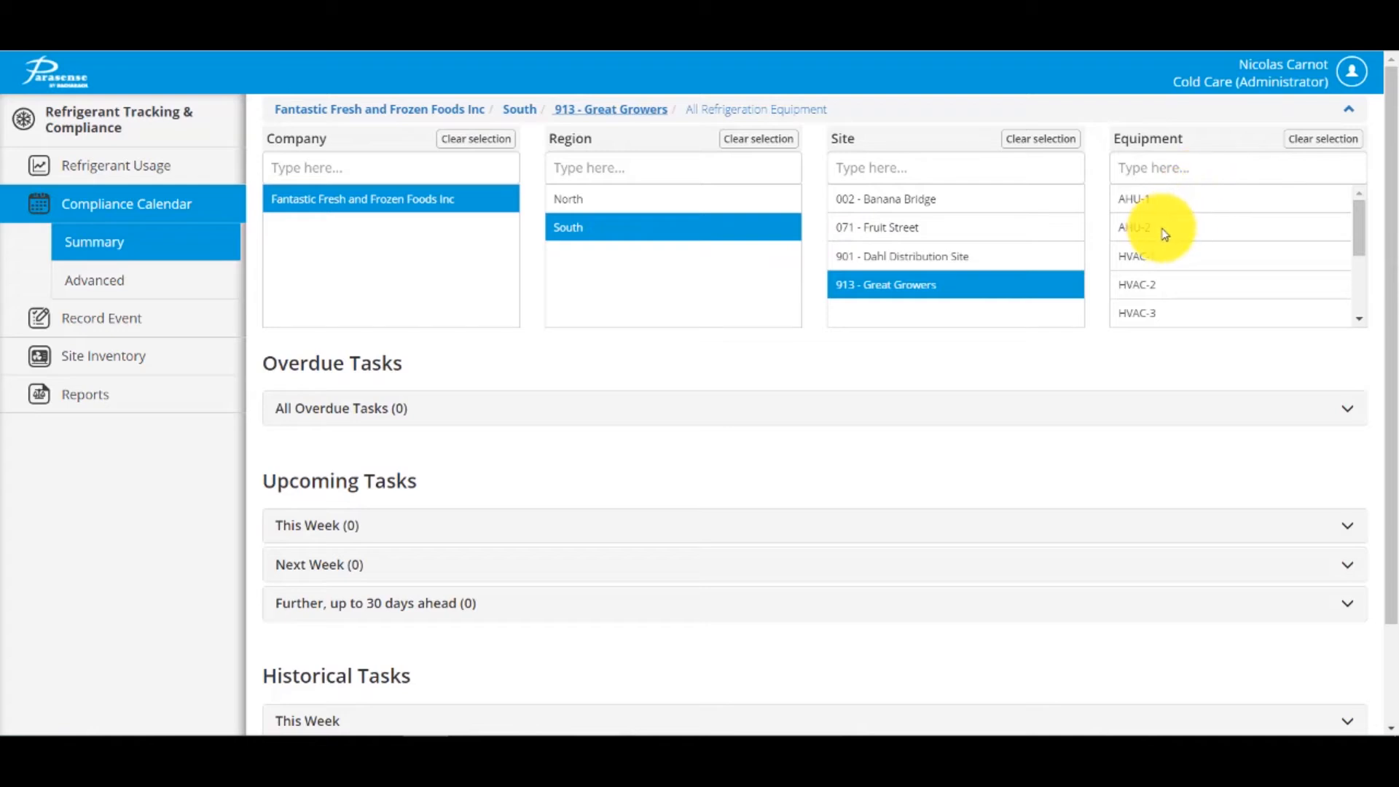
pyautogui.click(1138, 198)
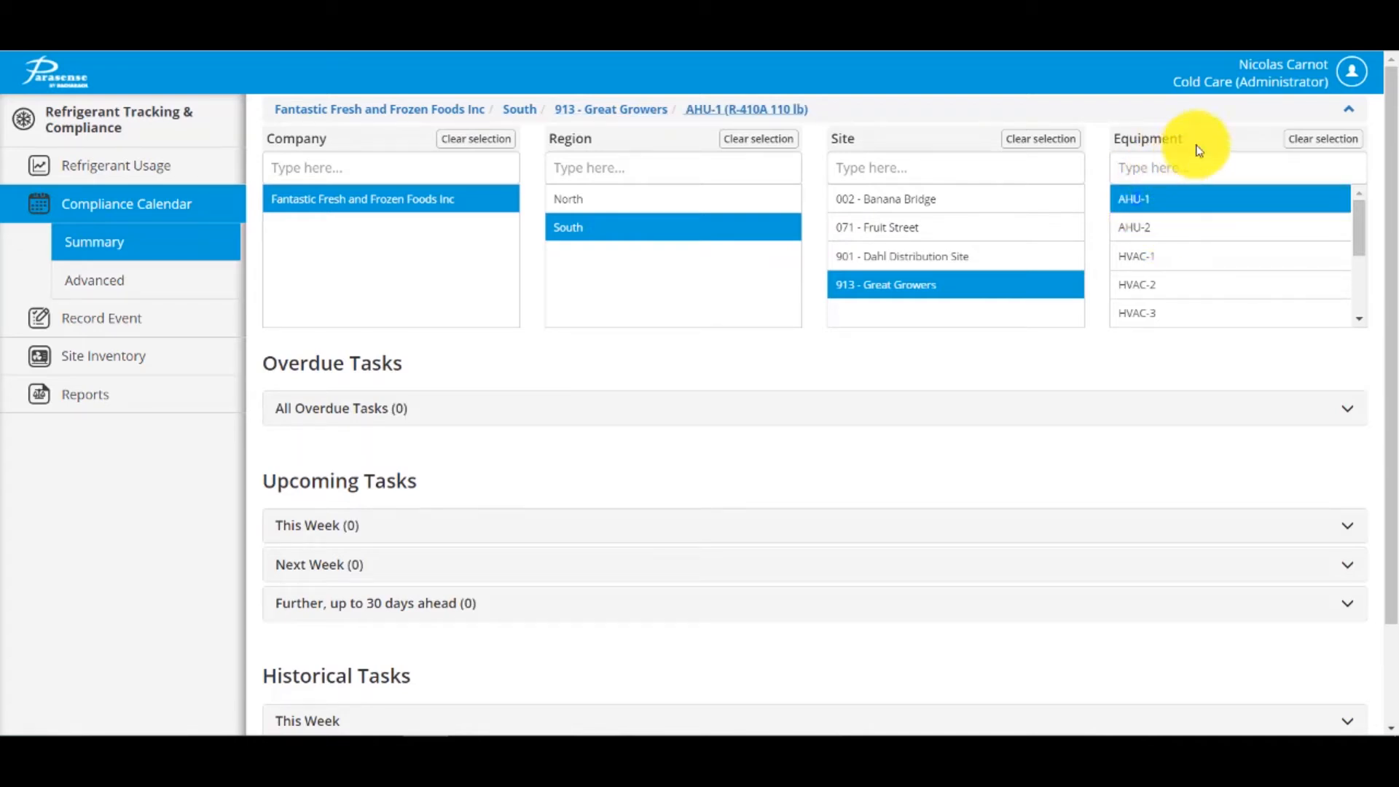
pyautogui.click(1258, 116)
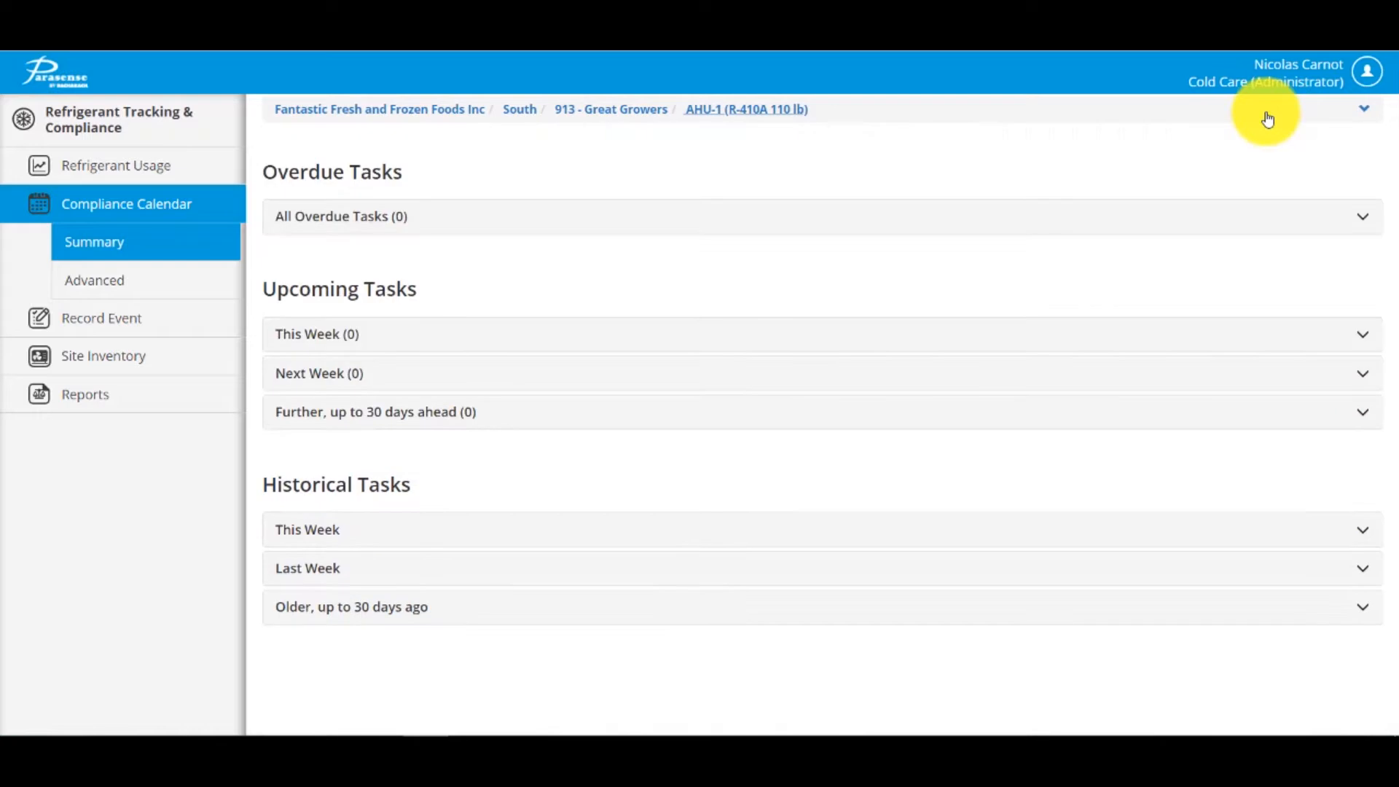
# - Examine AHU-1's refrigerant usage chart and leak rate, and return to the compliance calendar
pyautogui.click(187, 179)
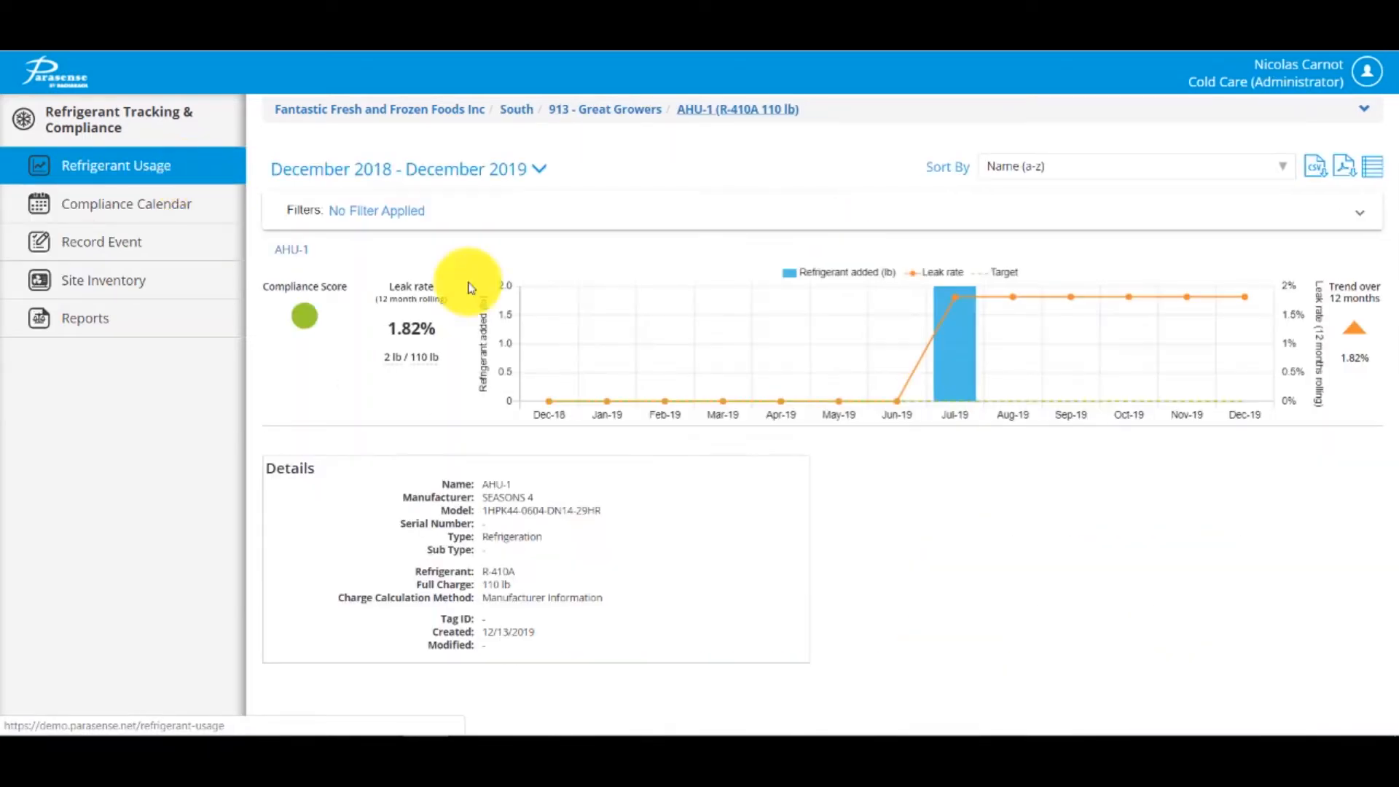
pyautogui.moveTo(948, 360)
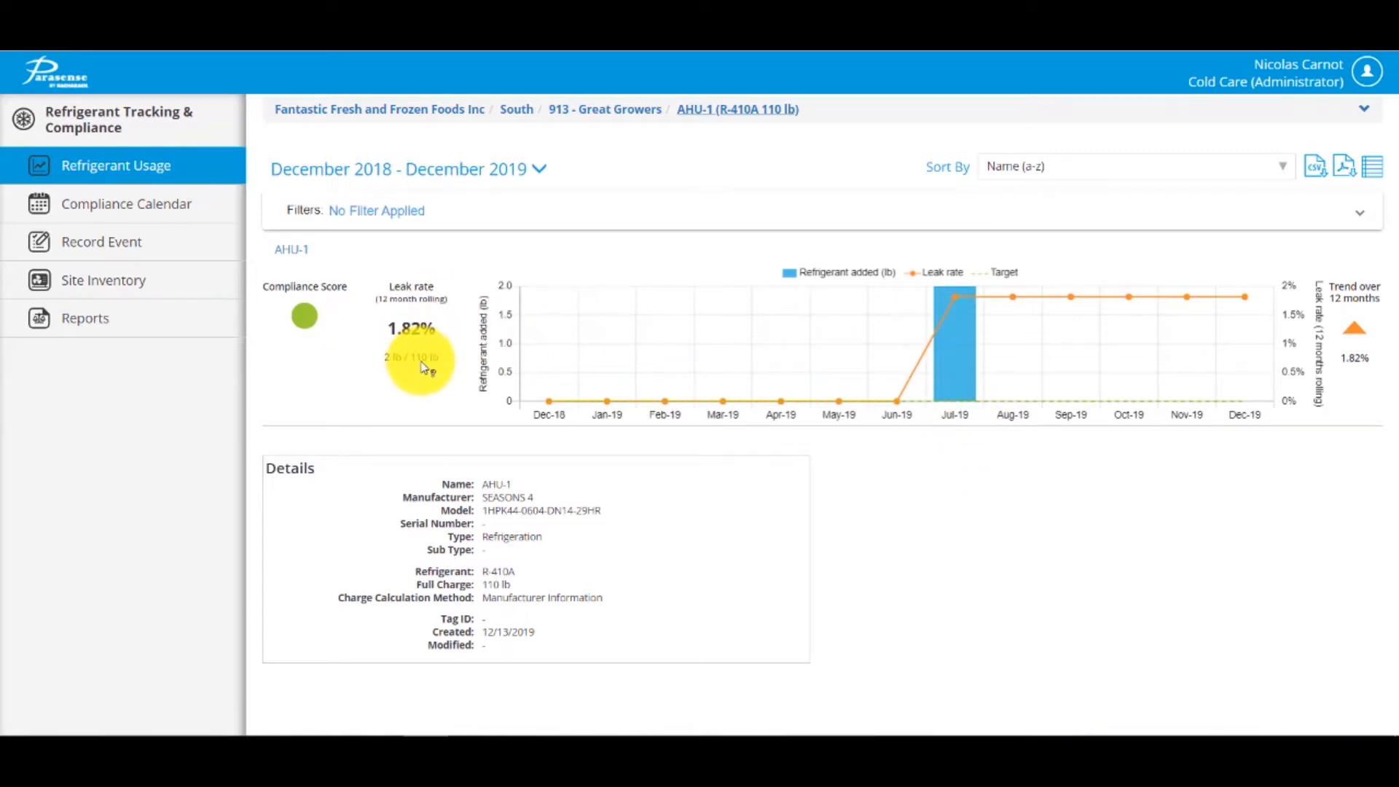
pyautogui.moveTo(424, 367)
pyautogui.click(176, 216)
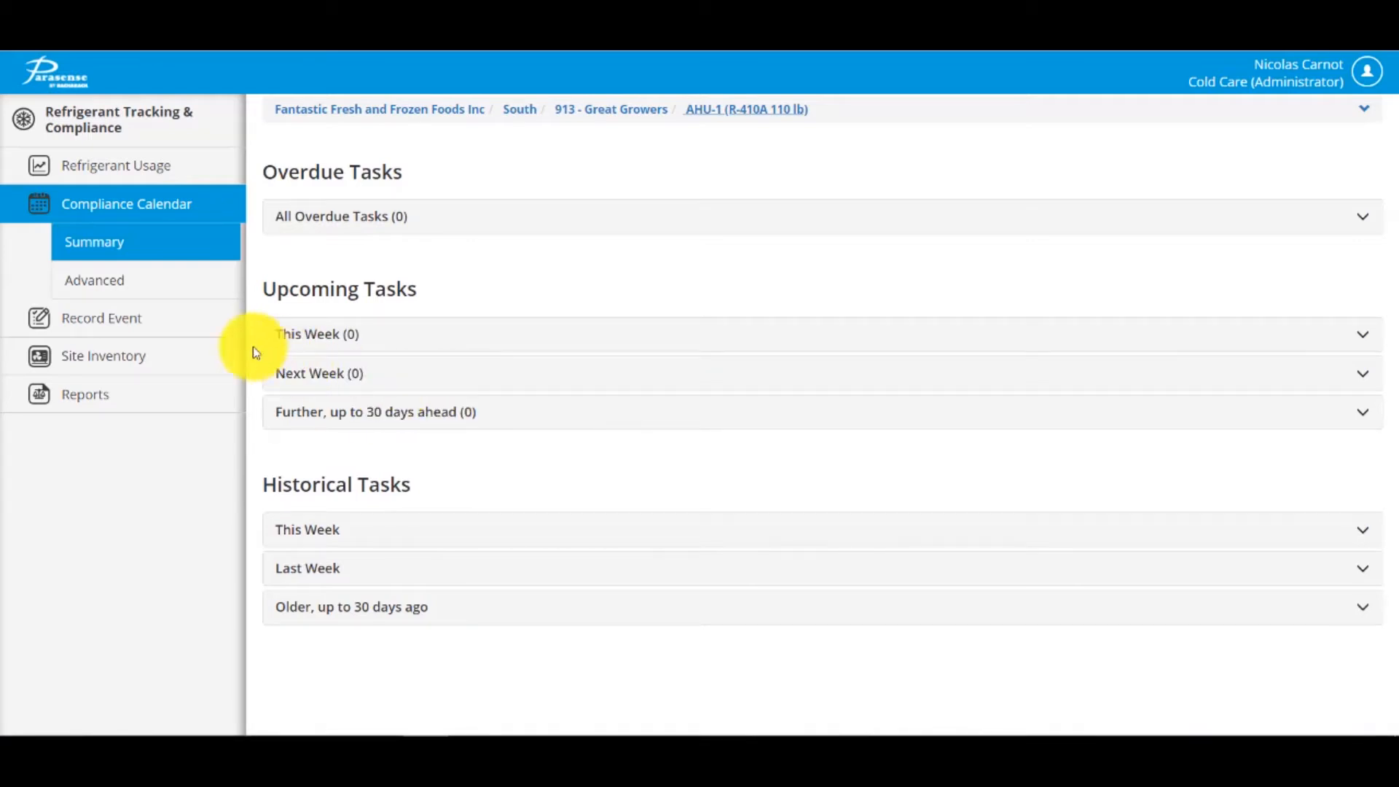
# - Start recording an Add Refrigerant event for AHU-1
pyautogui.click(210, 321)
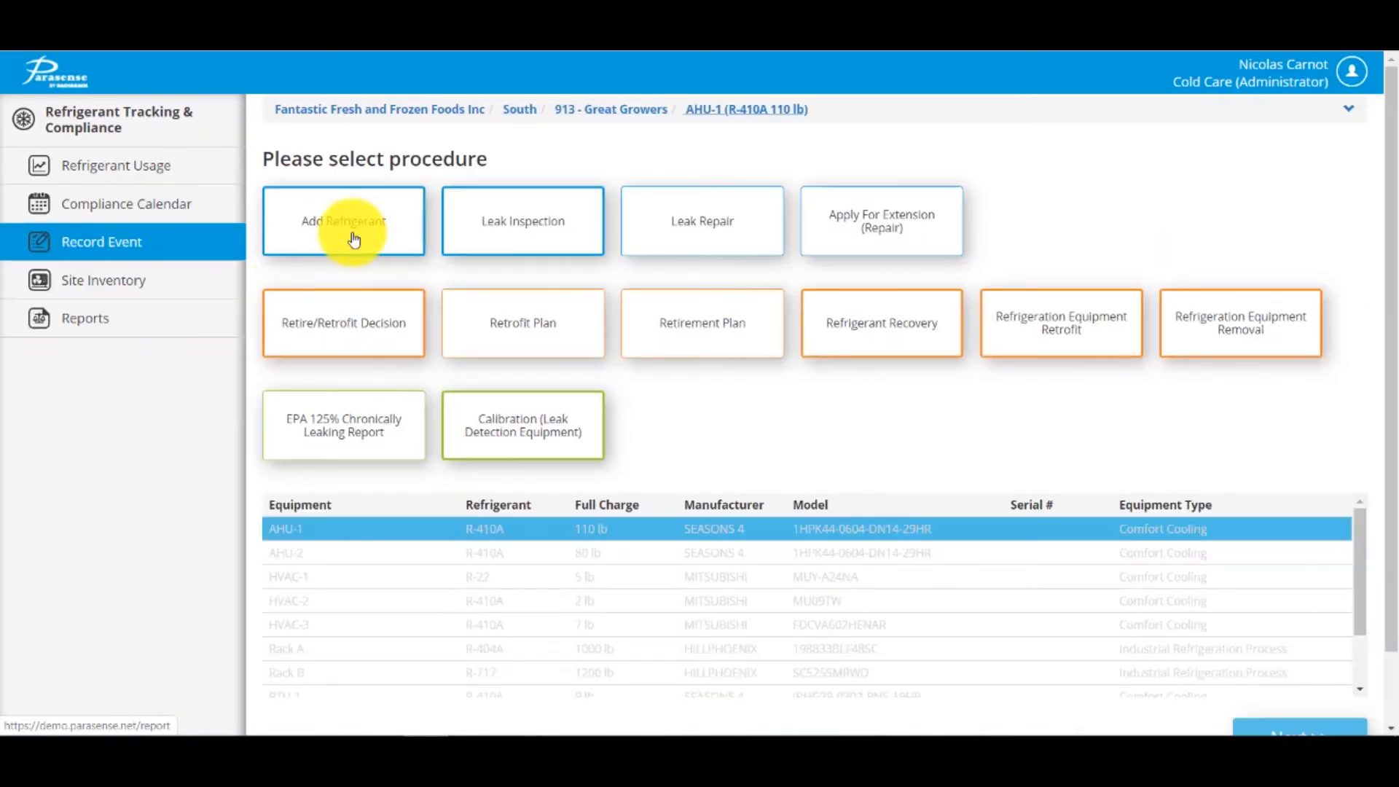
pyautogui.scroll(-3, 1062, 568)
pyautogui.click(1244, 729)
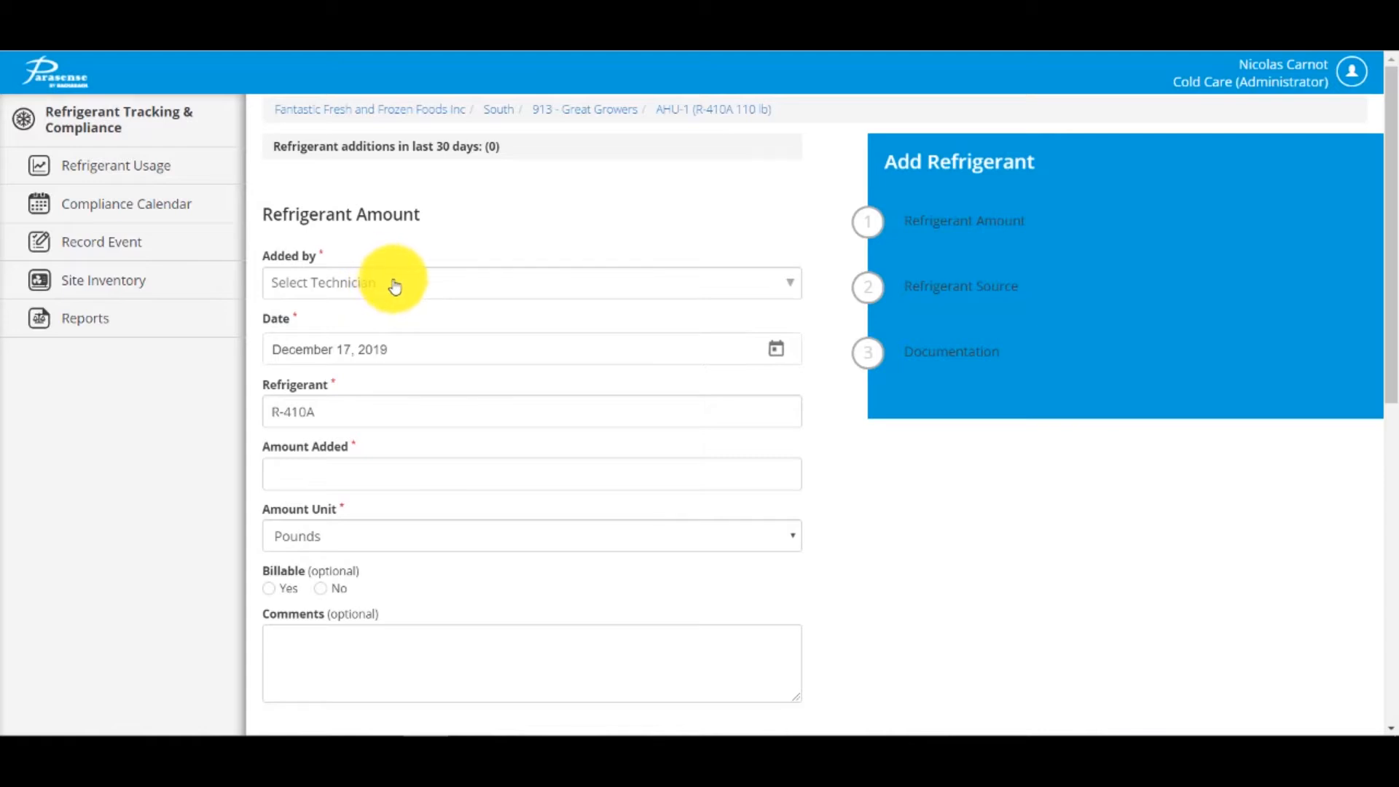
# - Select the technician who added the refrigerant and set the amount added to 10 pounds
pyautogui.click(390, 290)
pyautogui.click(360, 375)
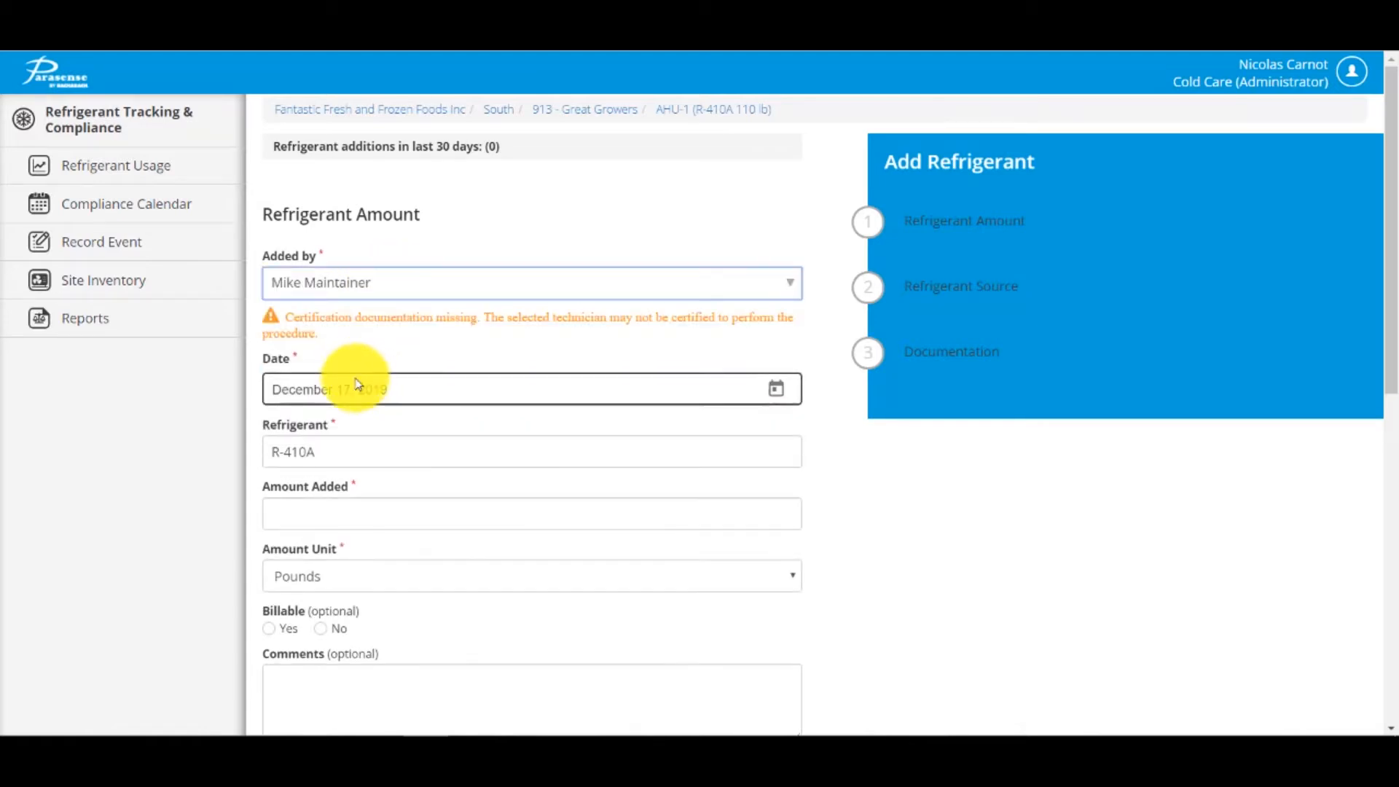
pyautogui.click(377, 510)
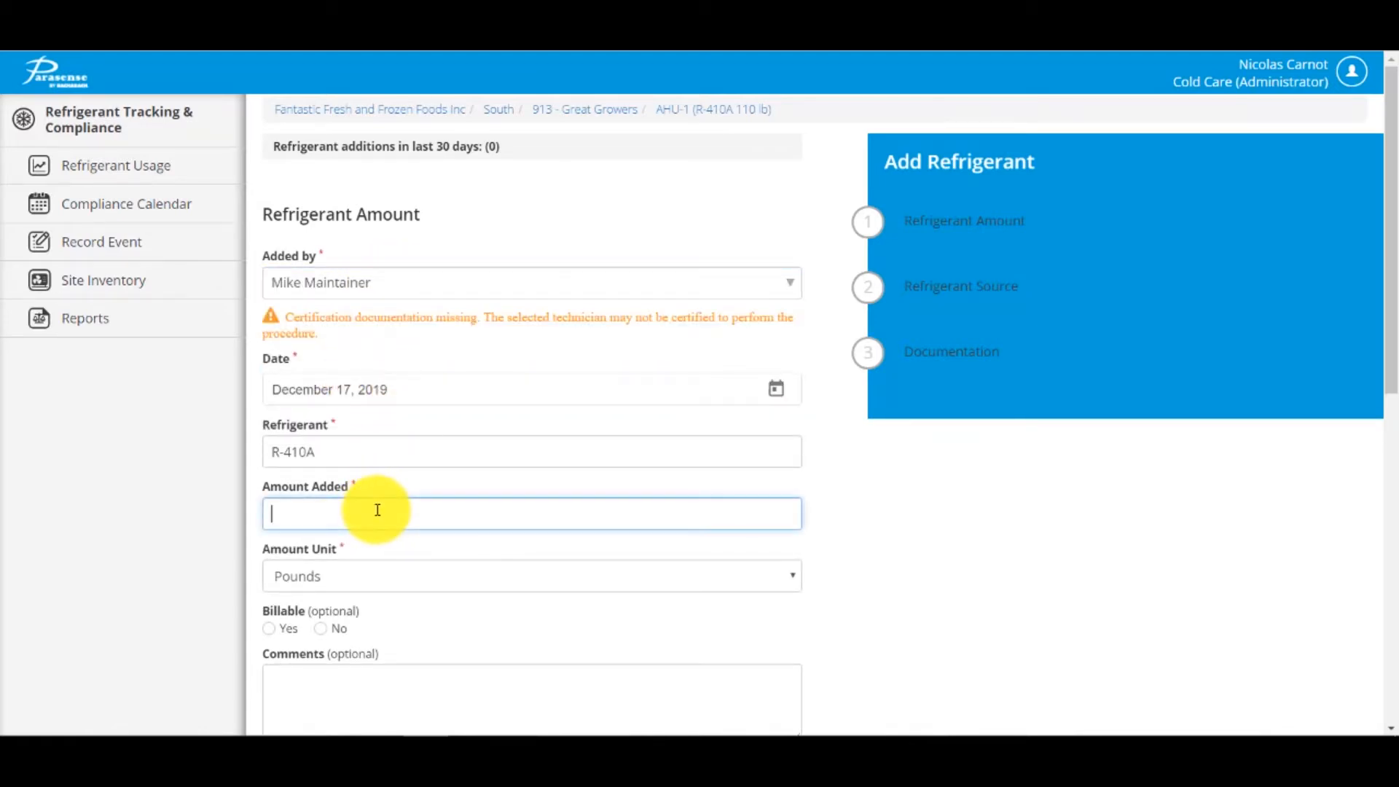
pyautogui.write('10')
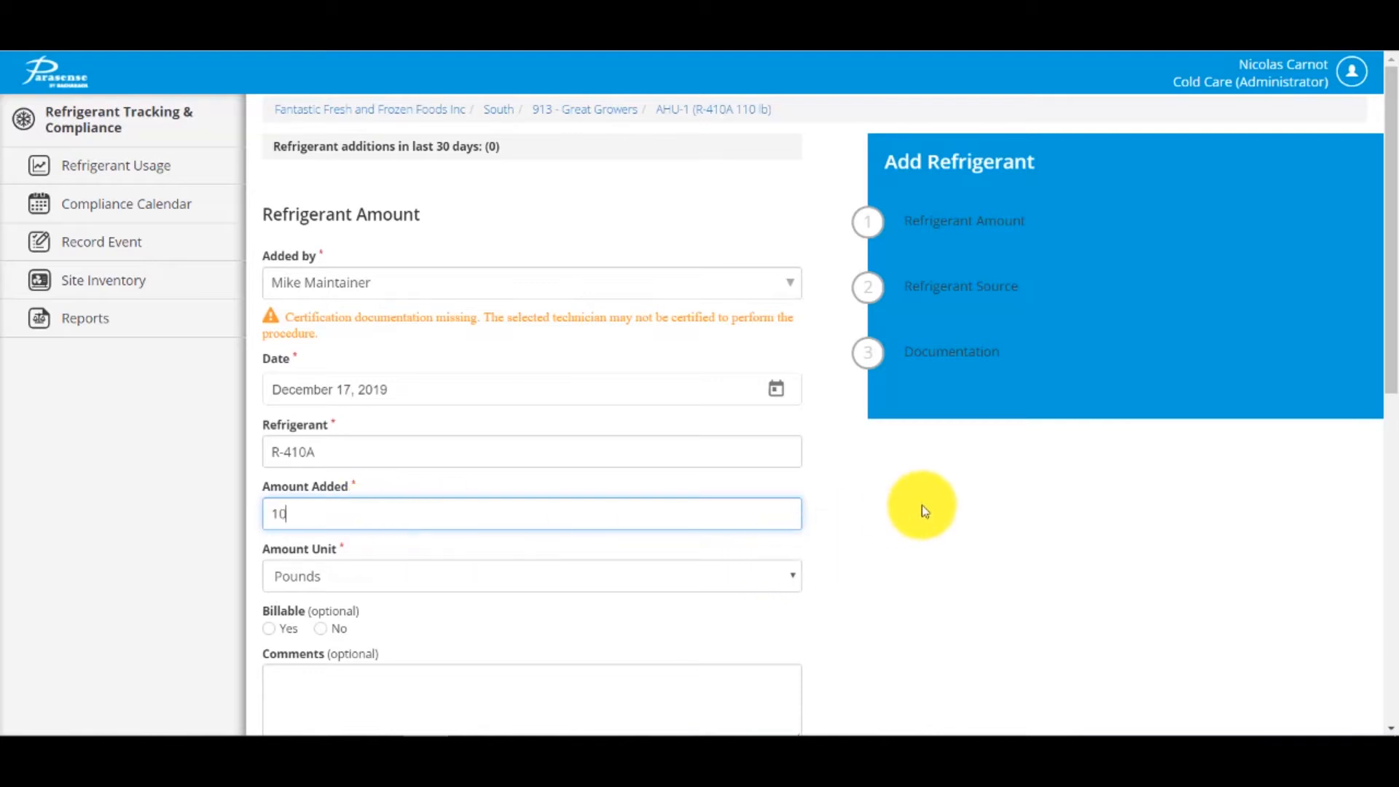
pyautogui.click(918, 507)
# - Save the Add Refrigerant event and confirm its declaration
pyautogui.scroll(-10, 856, 642)
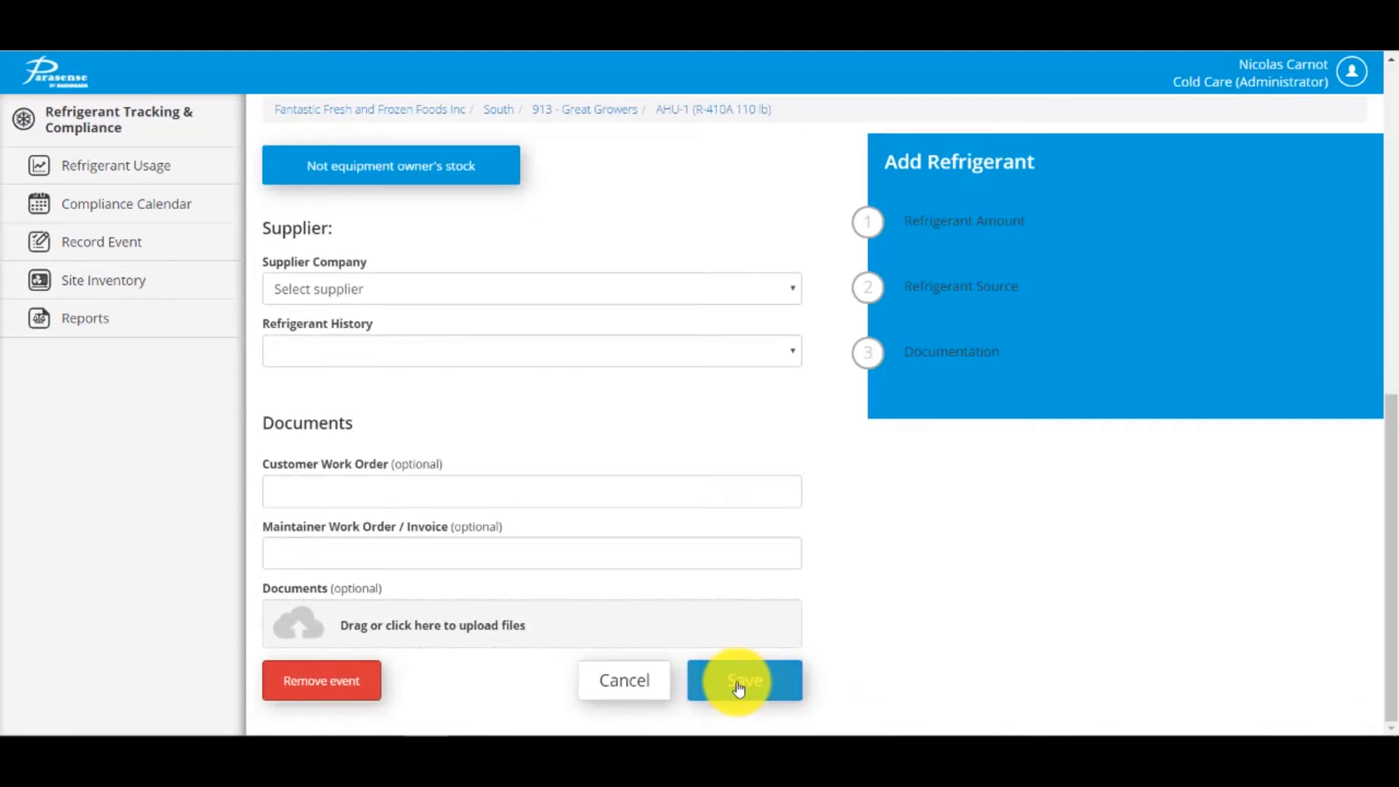
pyautogui.click(738, 685)
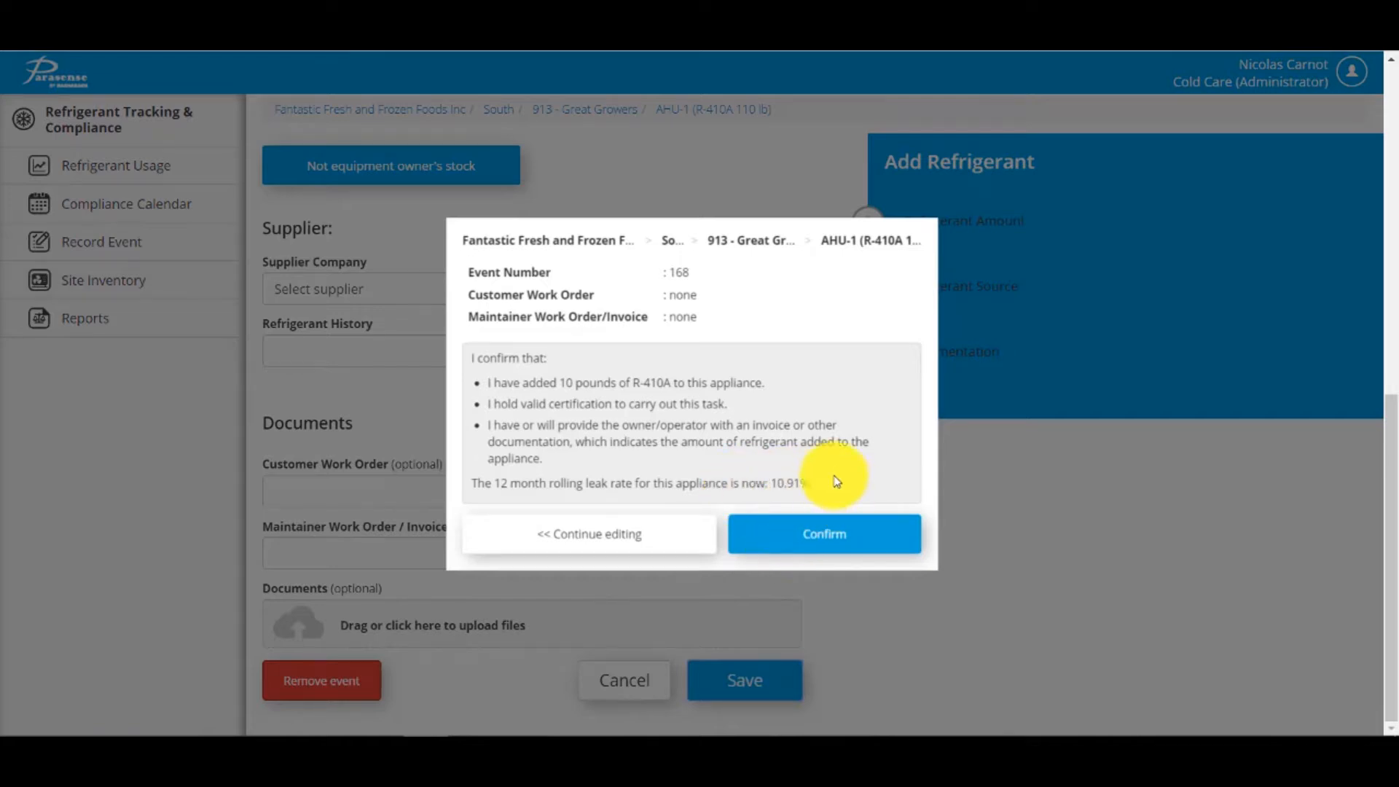
pyautogui.click(777, 544)
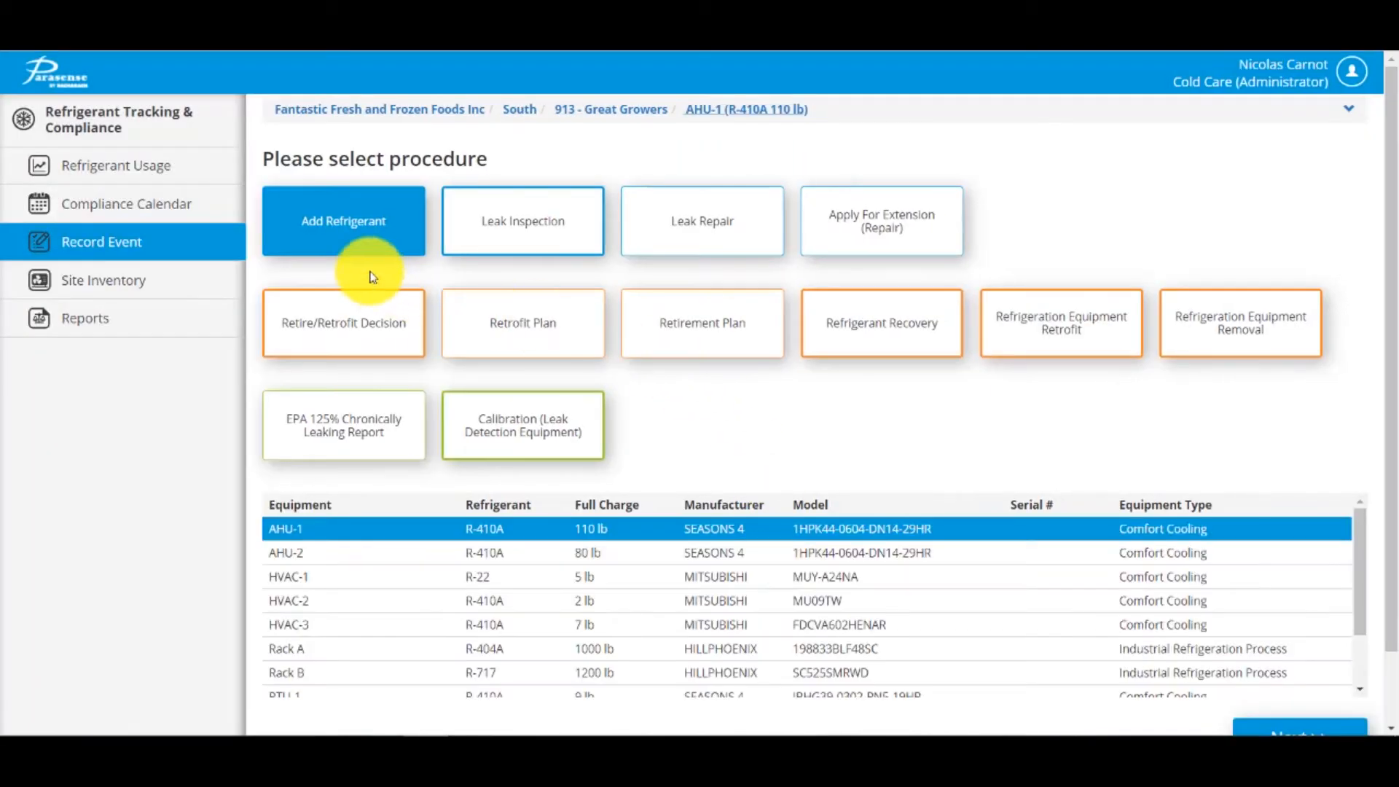
# - Review the past tasks of AHU-1's Add Refrigerant event in the calendar's historical tasks for this week
pyautogui.click(182, 215)
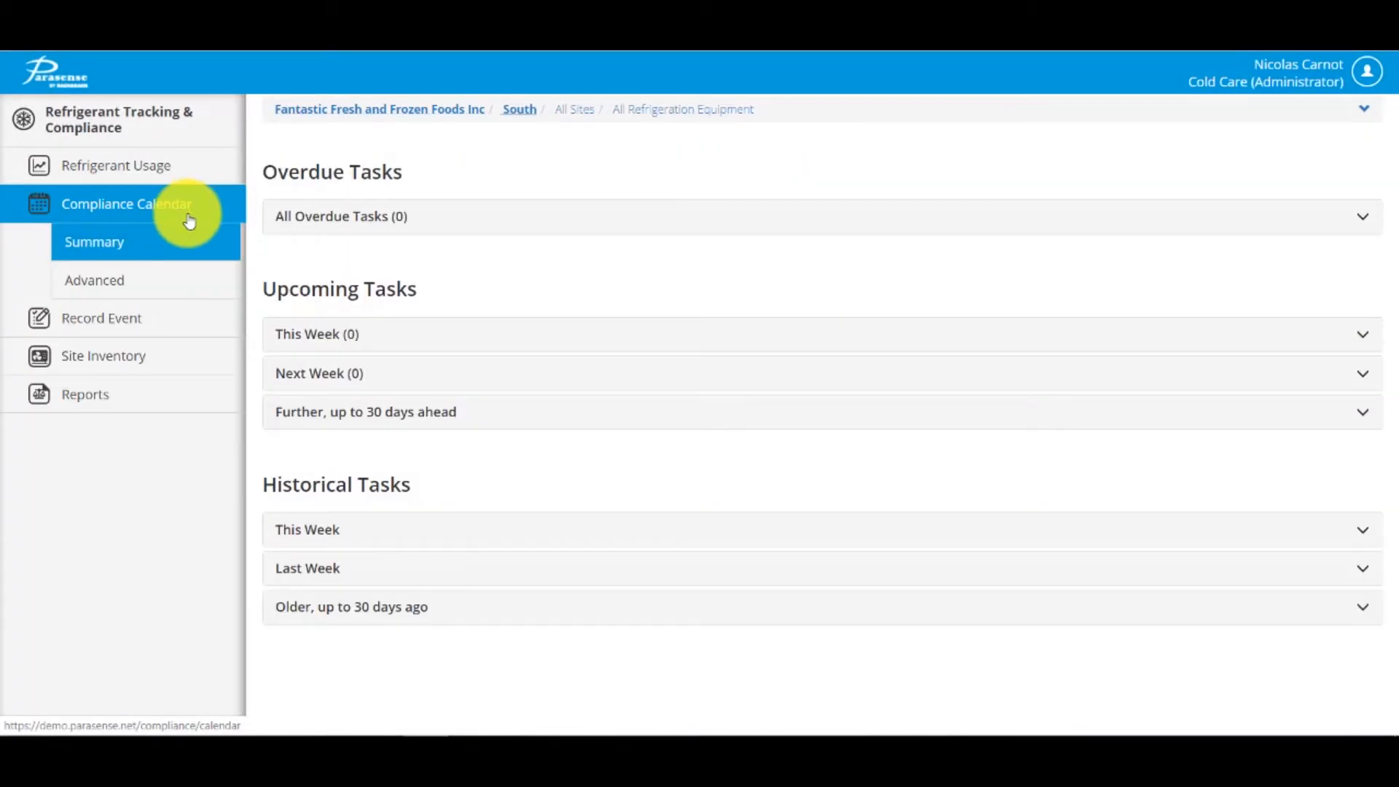
pyautogui.click(393, 536)
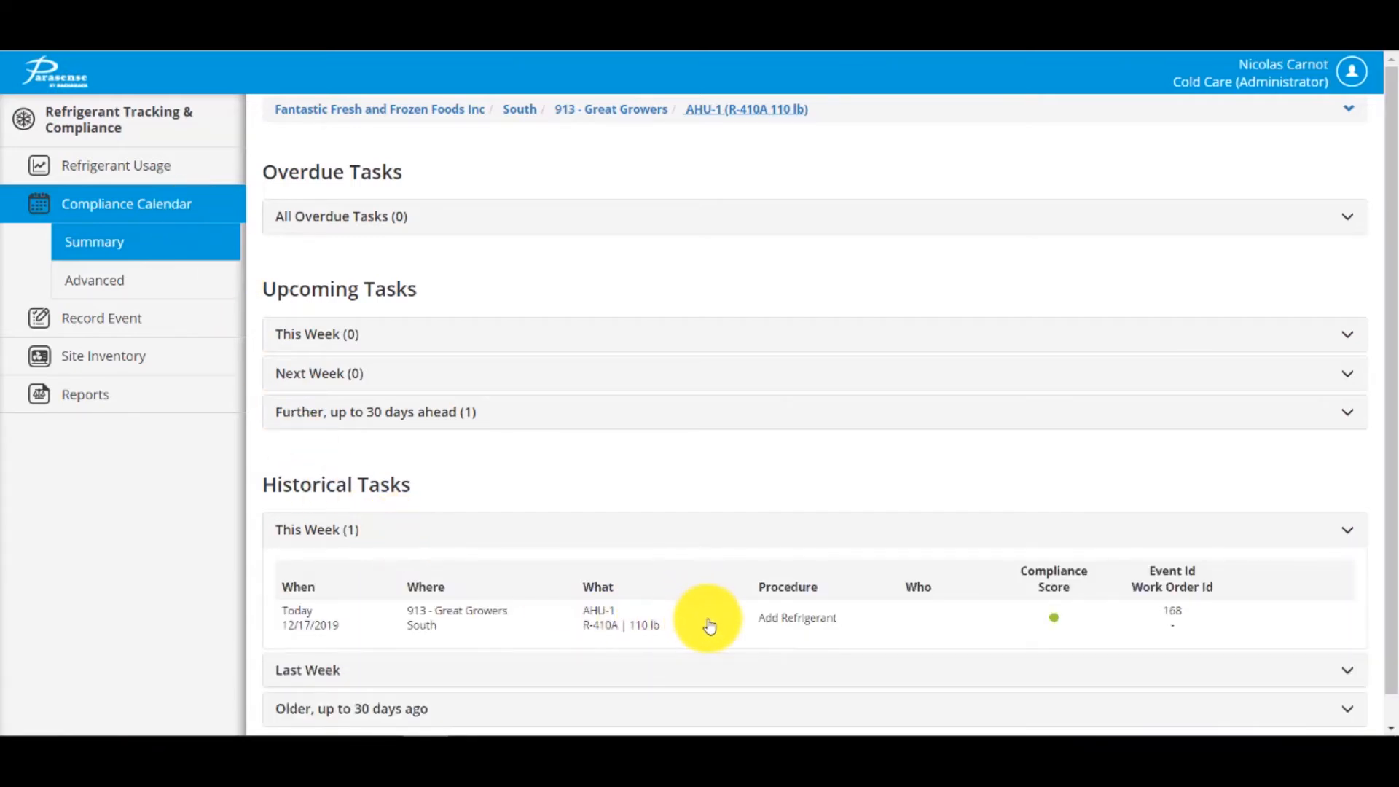
pyautogui.scroll(-2, 711, 623)
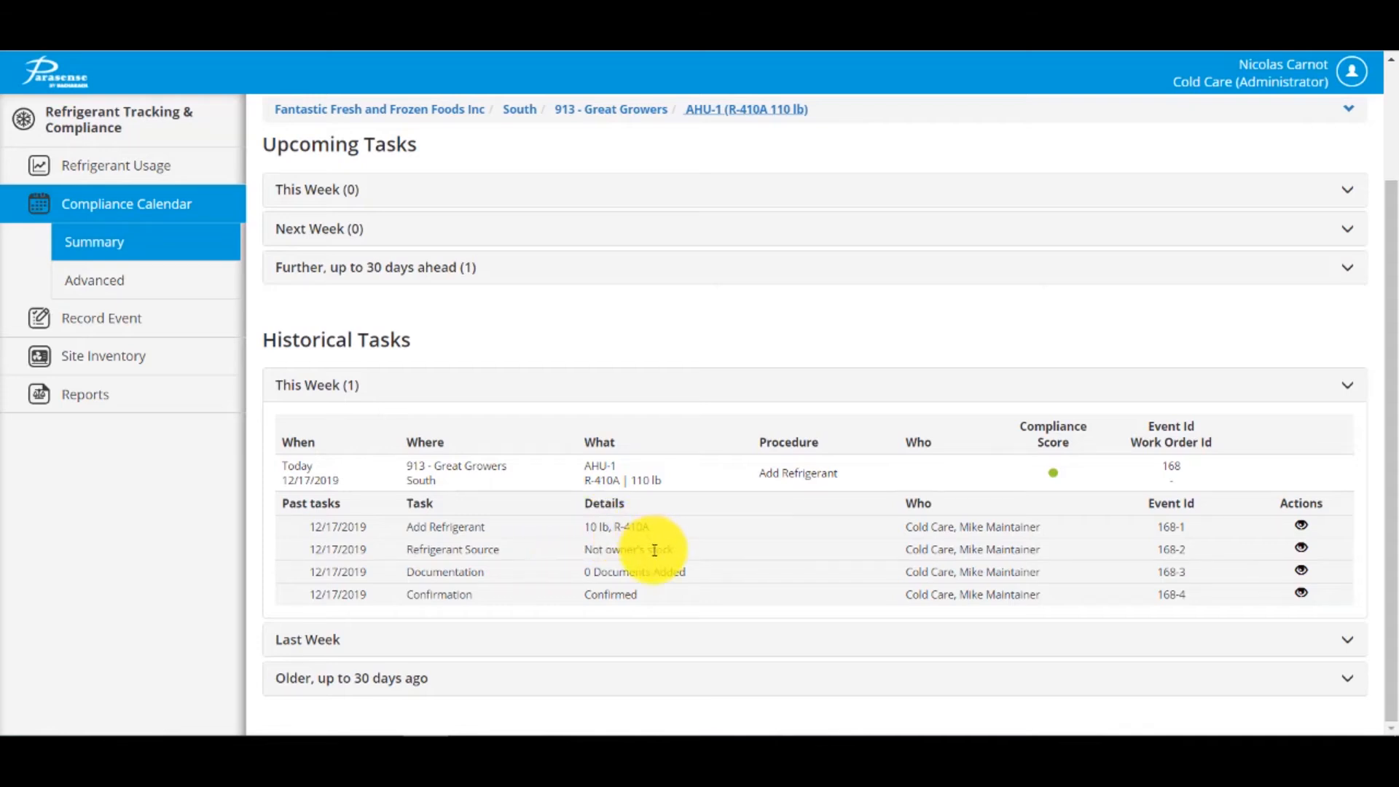
pyautogui.click(741, 478)
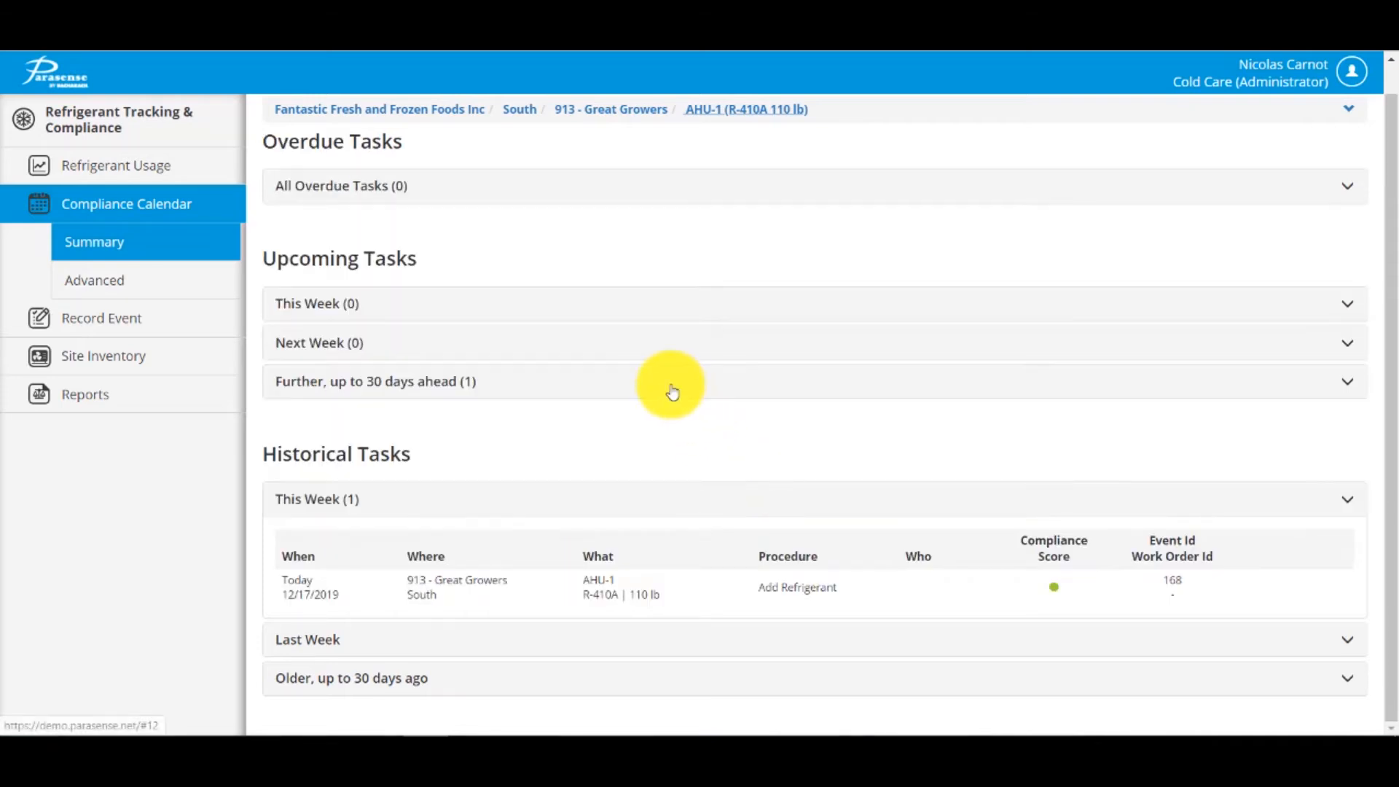
# - Open the leak check form from AHU-1's upcoming Leak Inspection task in the period up to 30 days ahead
pyautogui.click(671, 391)
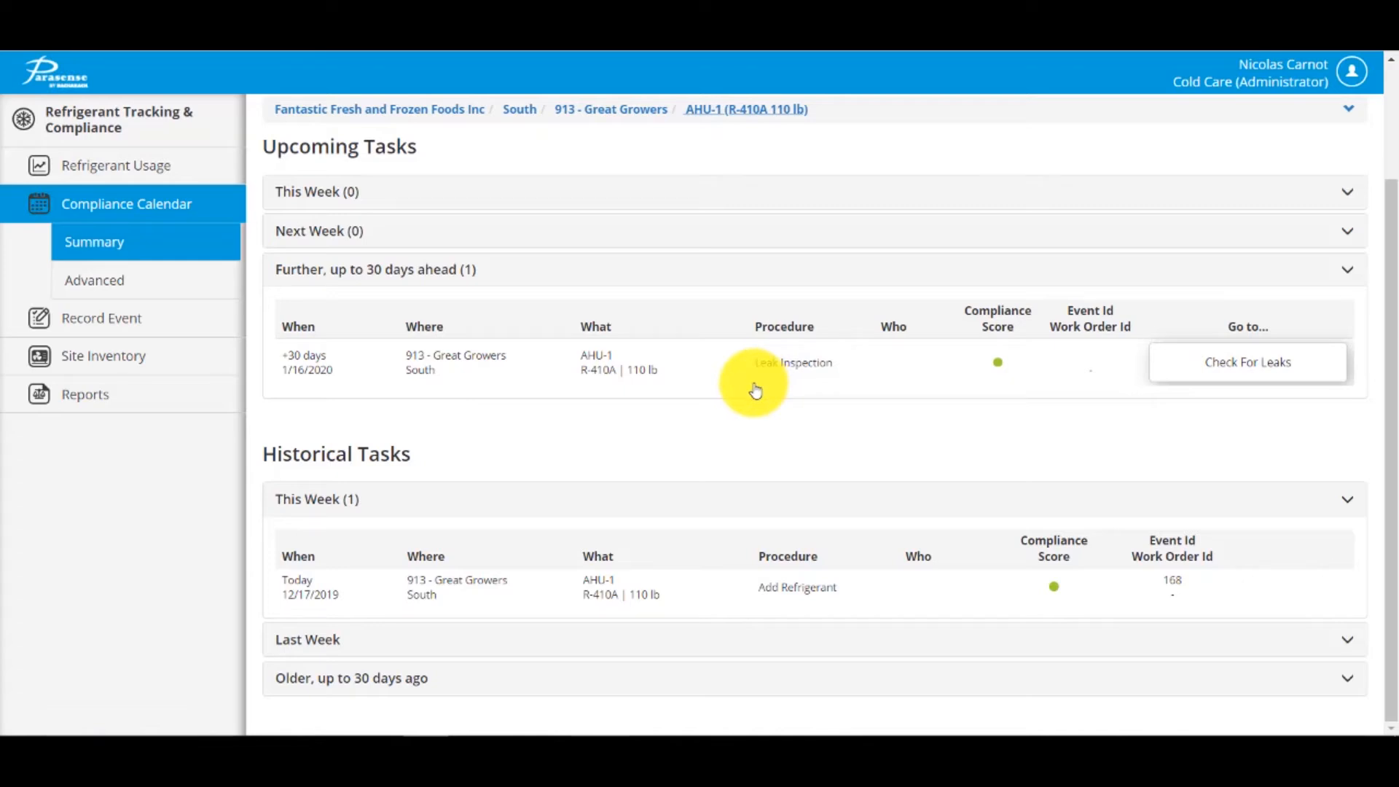
pyautogui.scroll(1, 755, 391)
pyautogui.click(1241, 457)
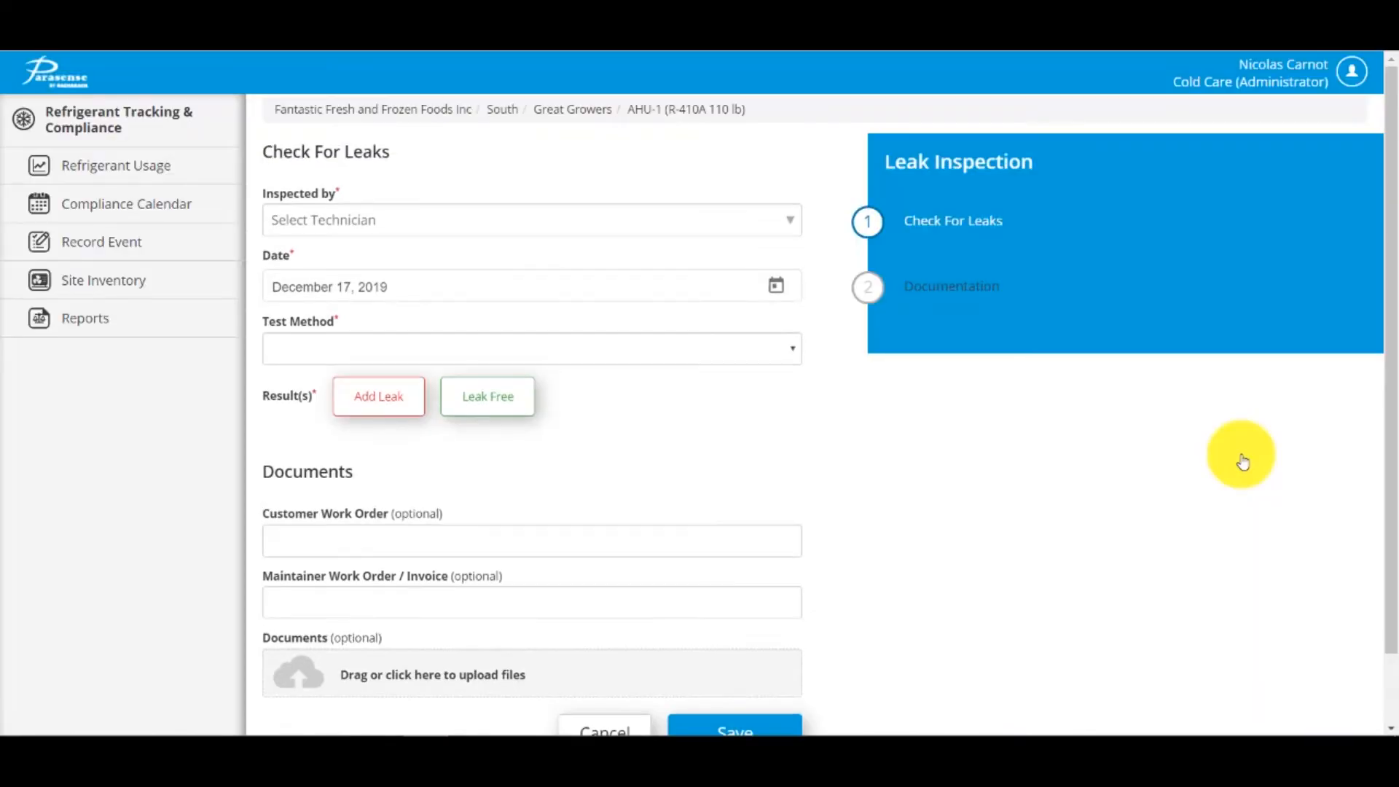
# - Select the inspecting technician and set the test method to Calibrated leak detection device
pyautogui.click(556, 220)
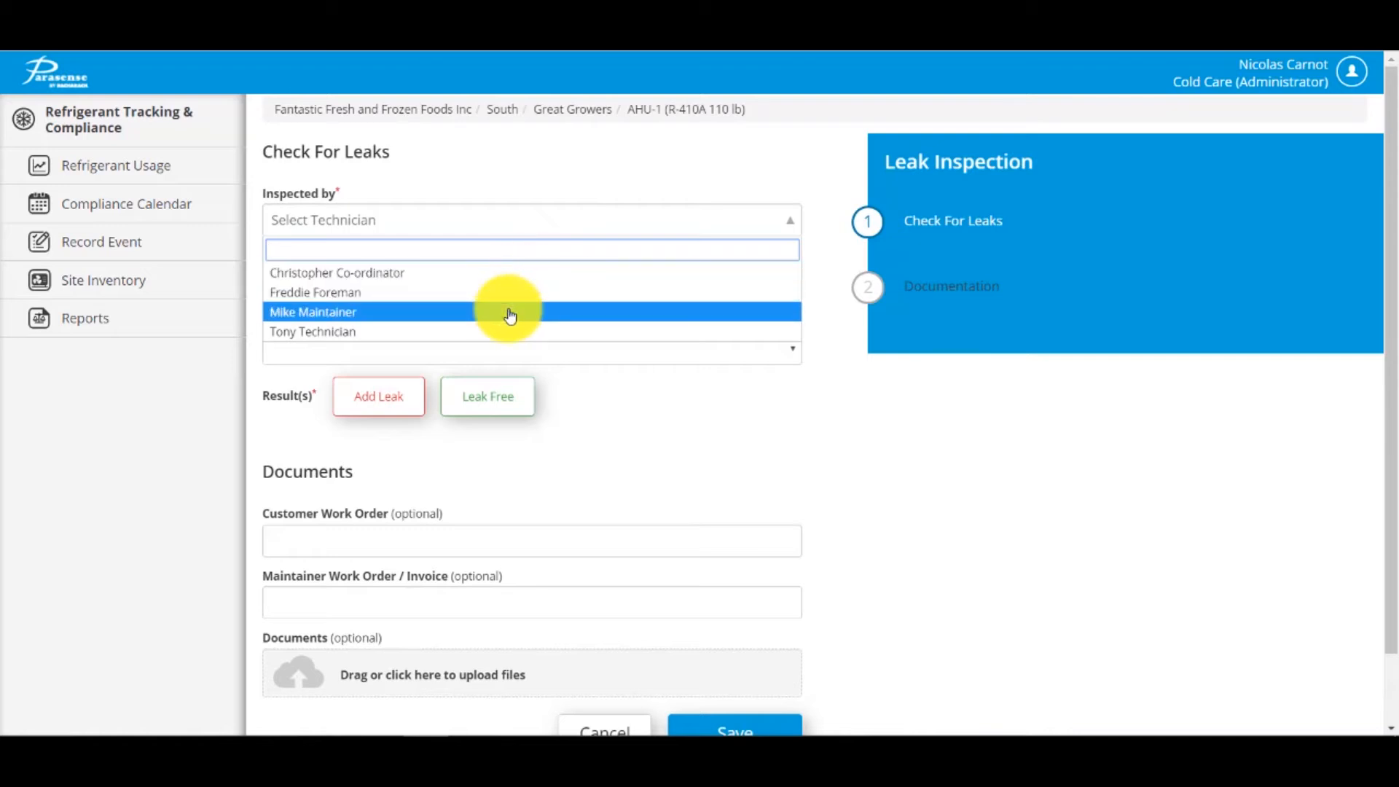
pyautogui.click(510, 312)
pyautogui.click(497, 384)
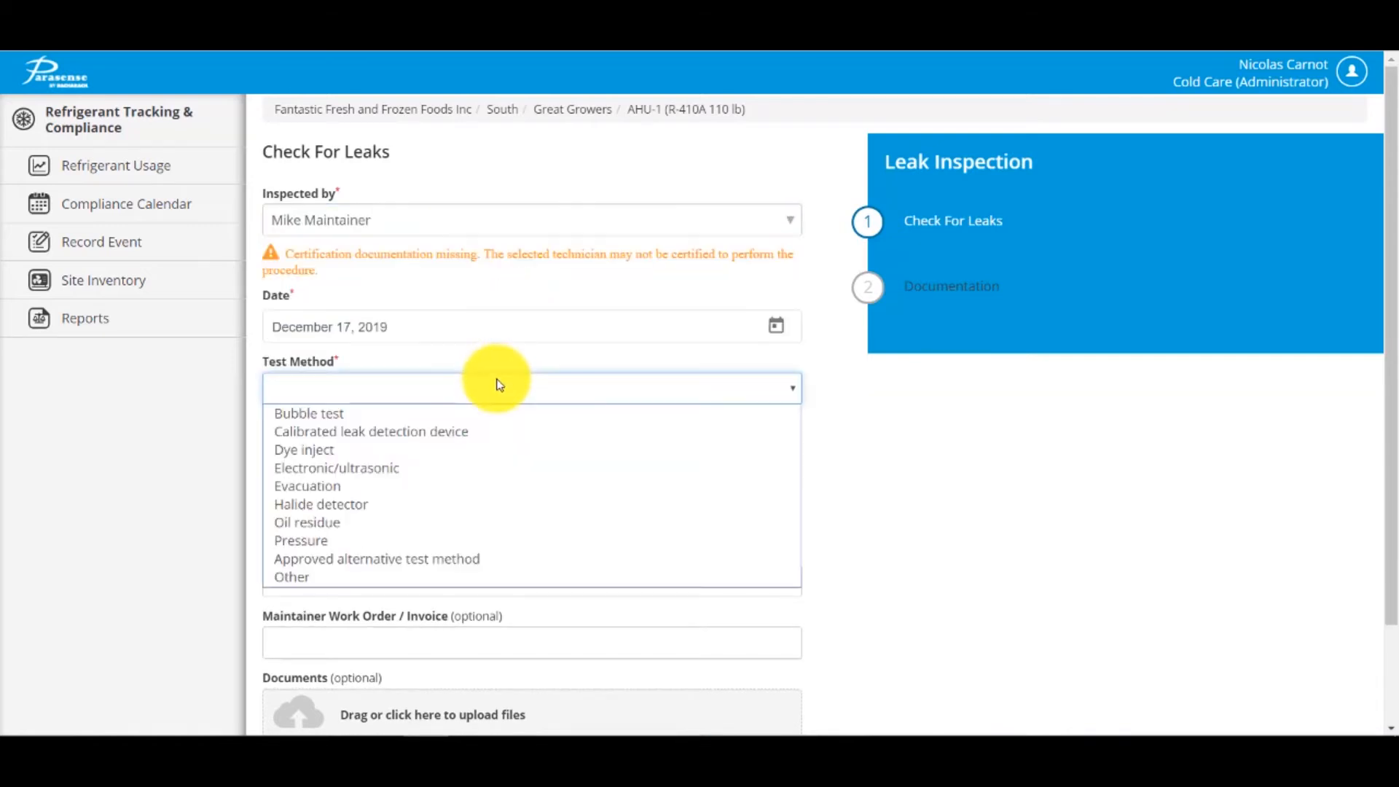
pyautogui.click(440, 431)
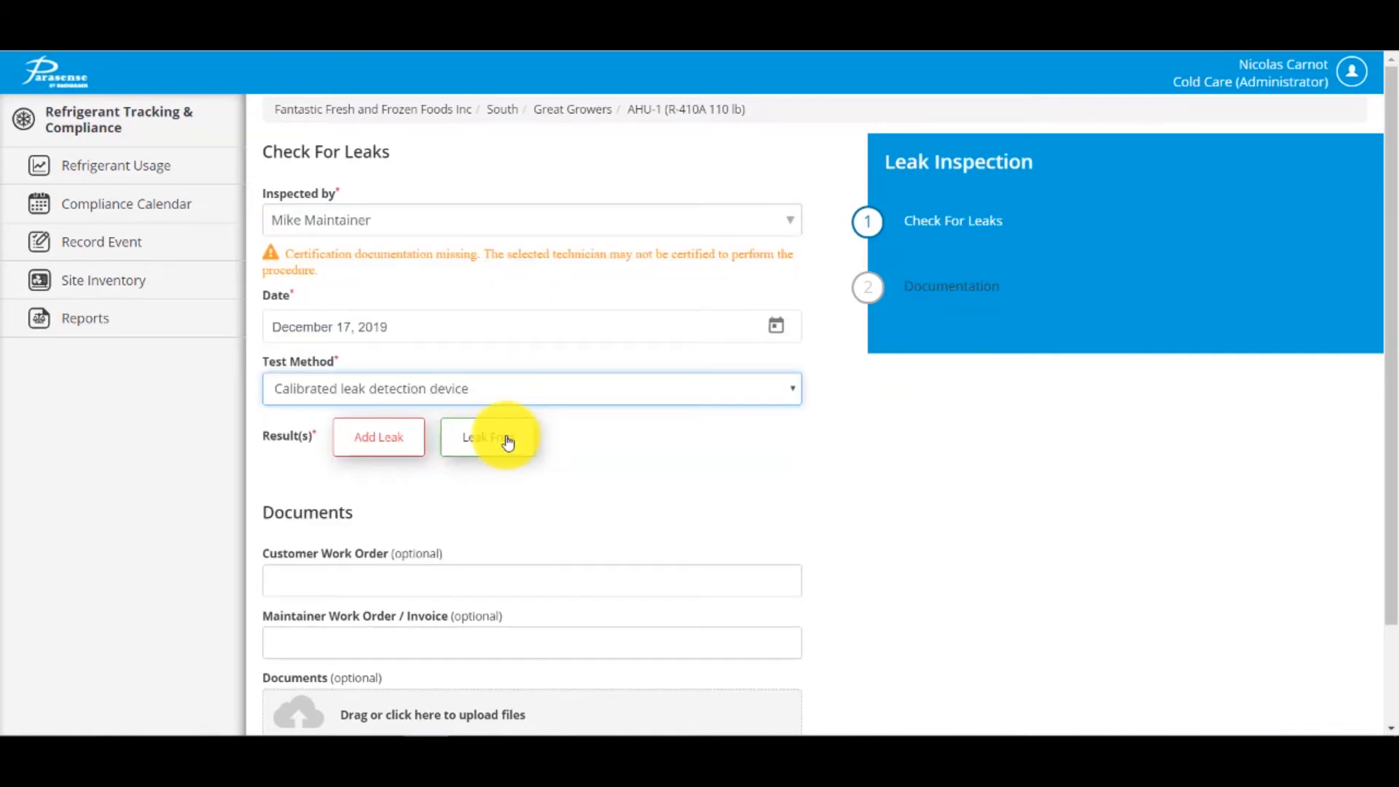
# - Add a leak to the inspection results with location description "Burst Pipe" and cause Pipe failure
pyautogui.click(365, 446)
pyautogui.click(558, 312)
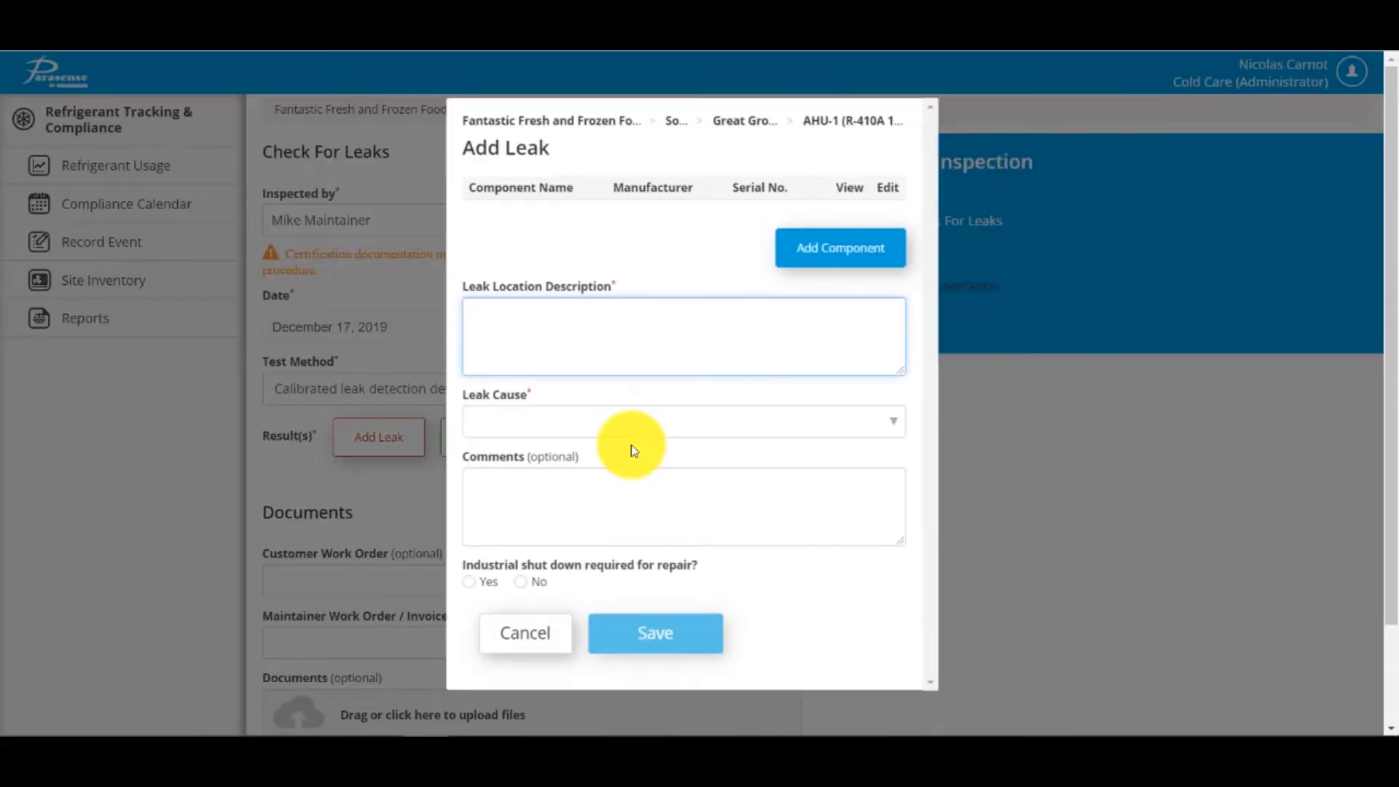
pyautogui.write('Burst Pipe')
pyautogui.click(603, 428)
pyautogui.click(566, 535)
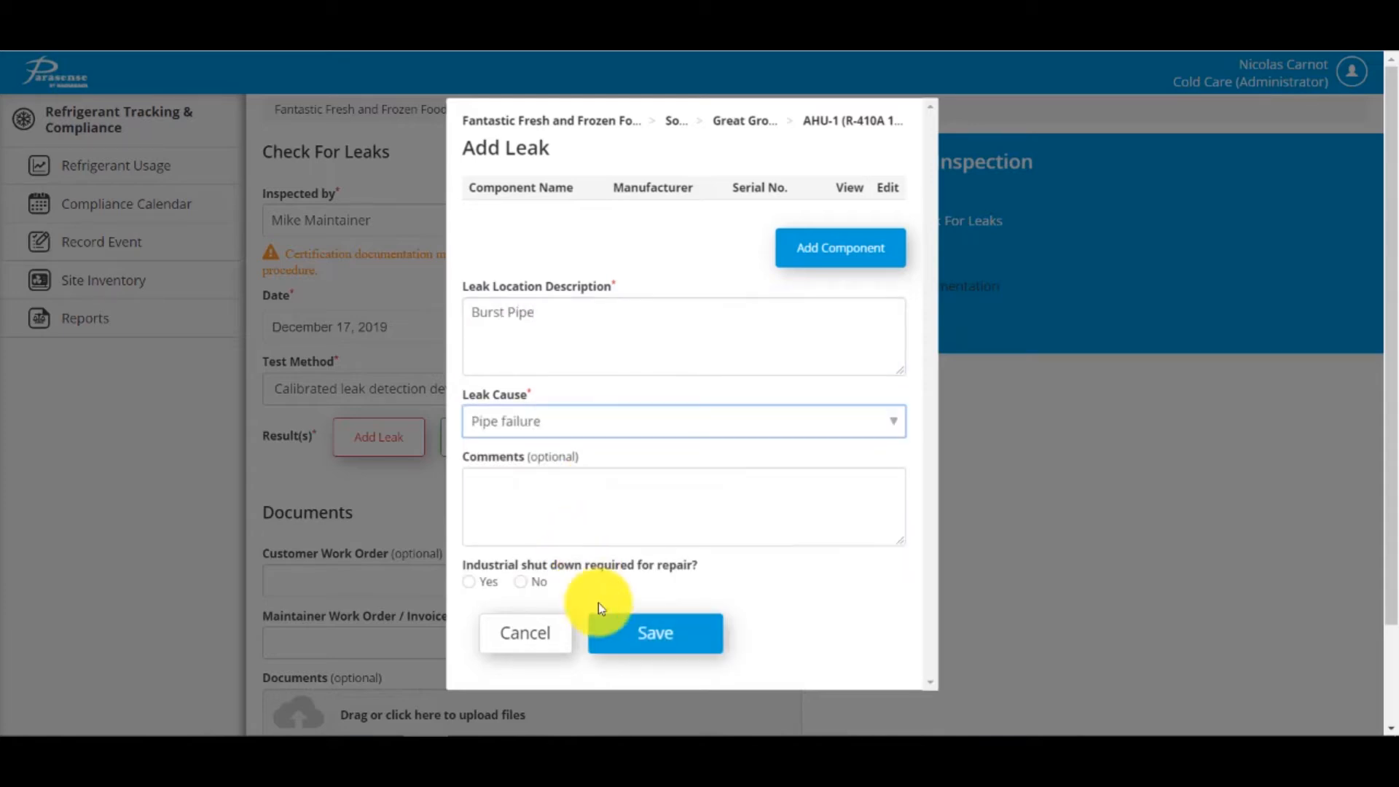
pyautogui.click(614, 634)
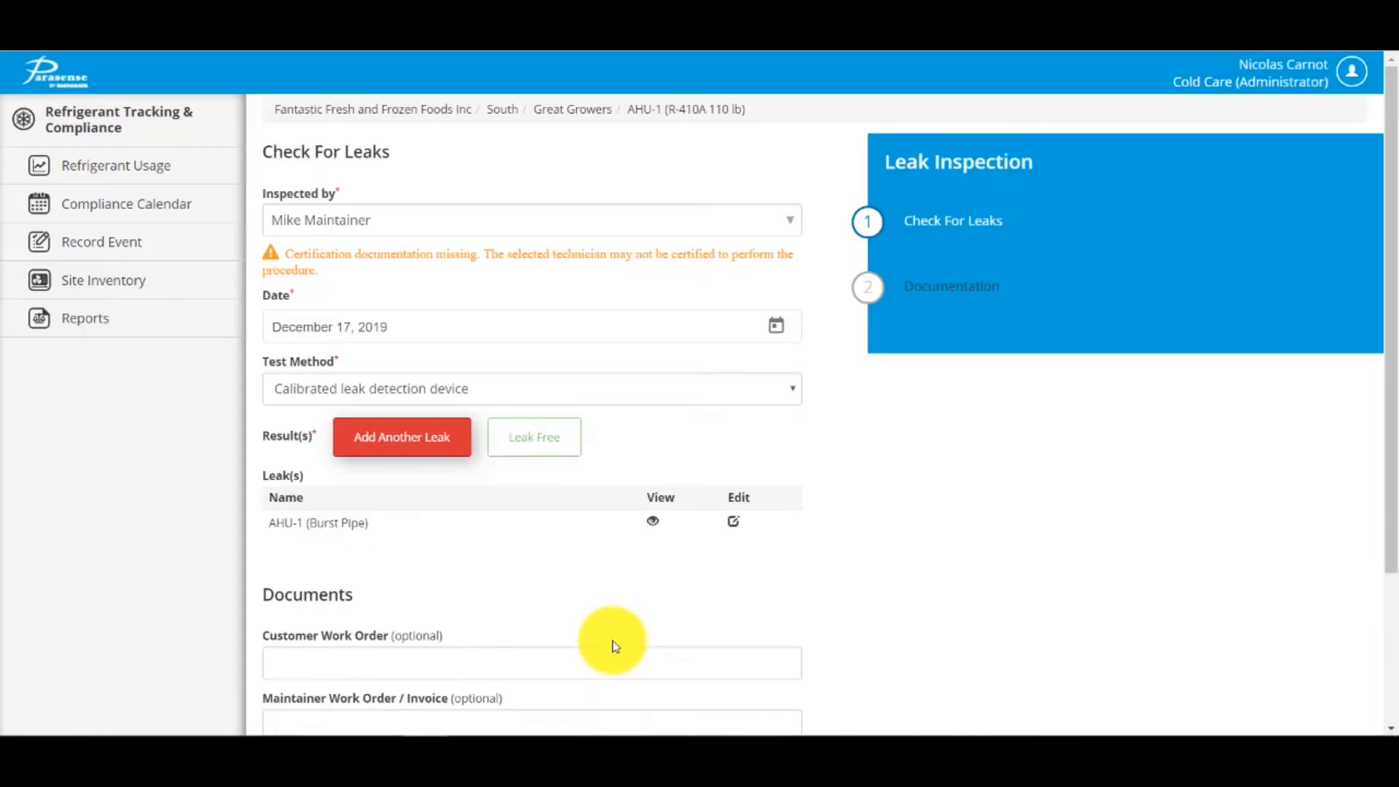
# - Enter the customer work order and maintainer work order/invoice numbers, and save and confirm the leak inspection
pyautogui.scroll(-3, 571, 578)
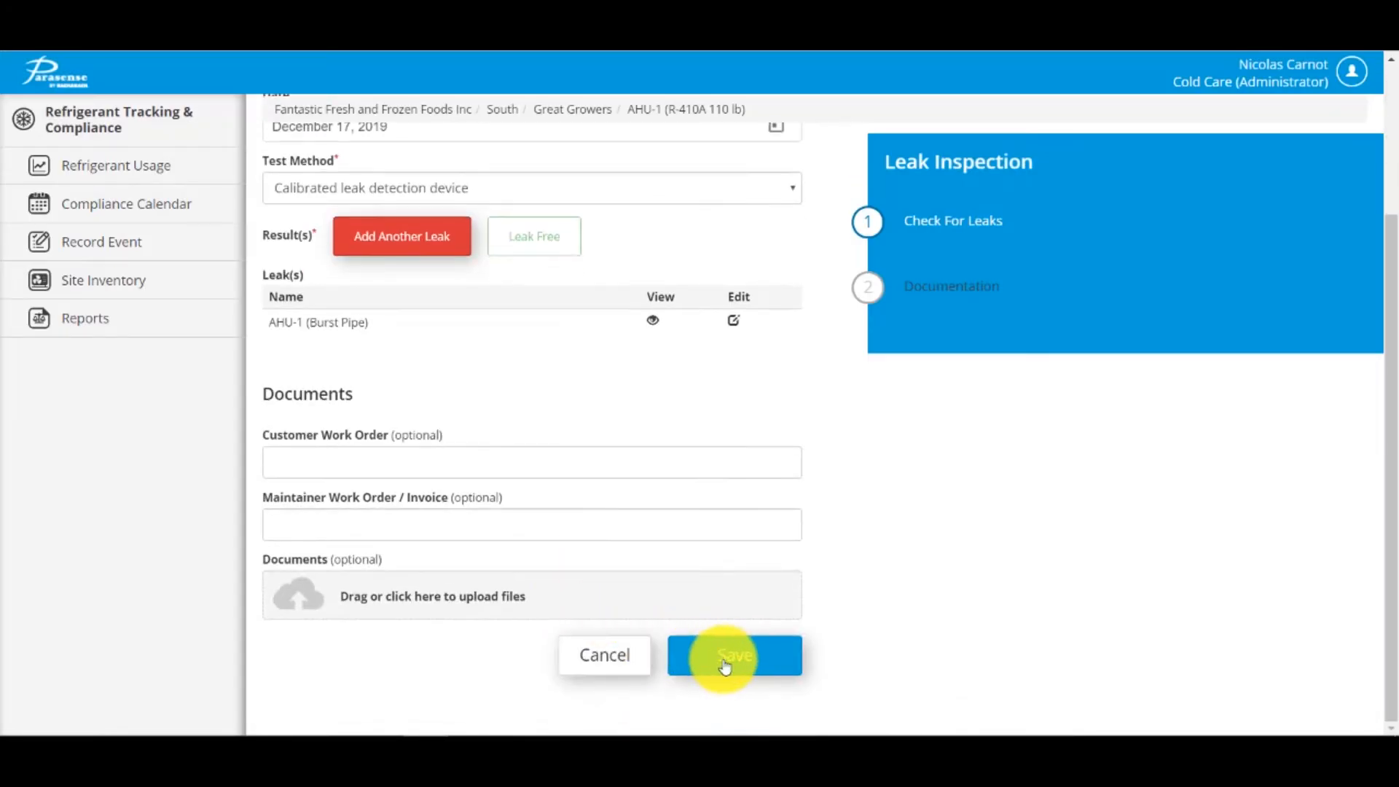
pyautogui.click(386, 457)
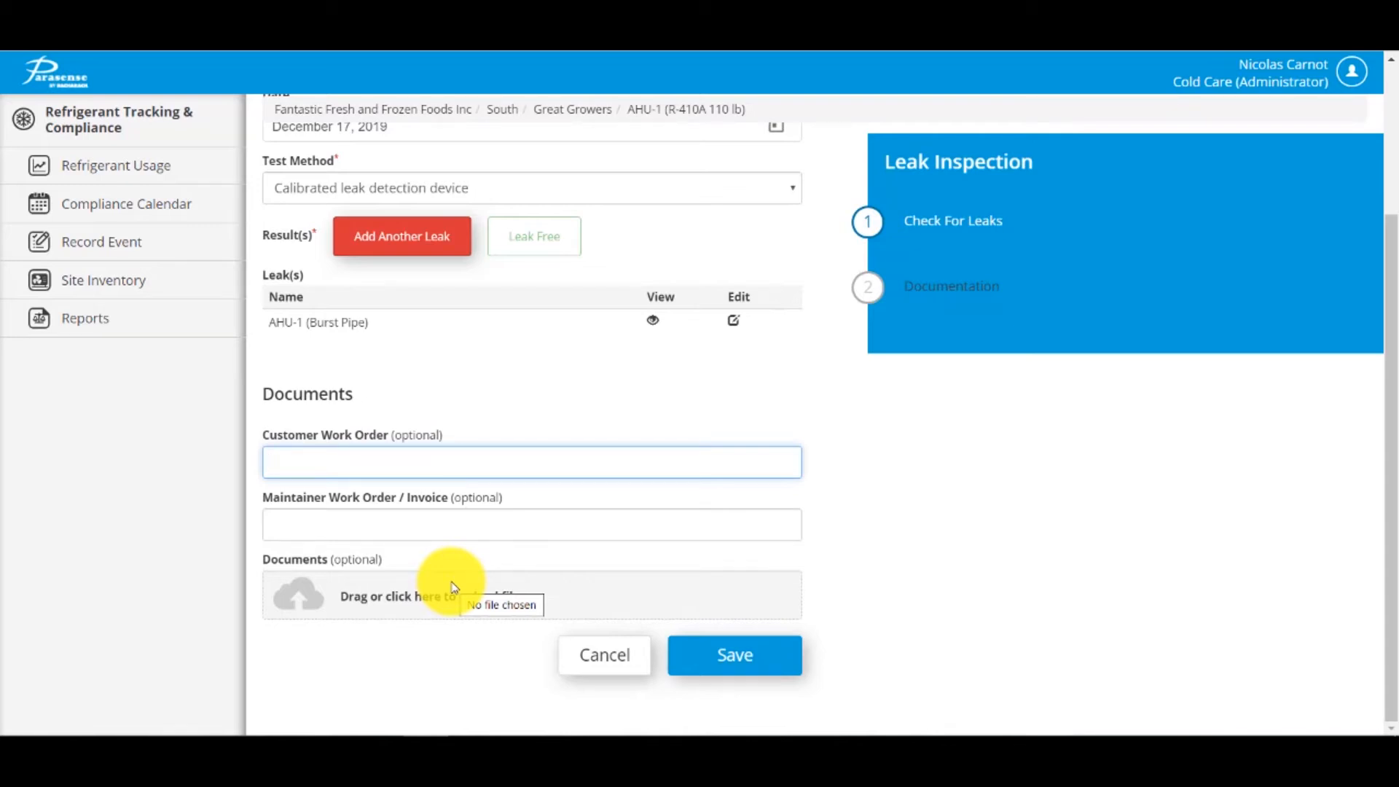
pyautogui.write('CC')
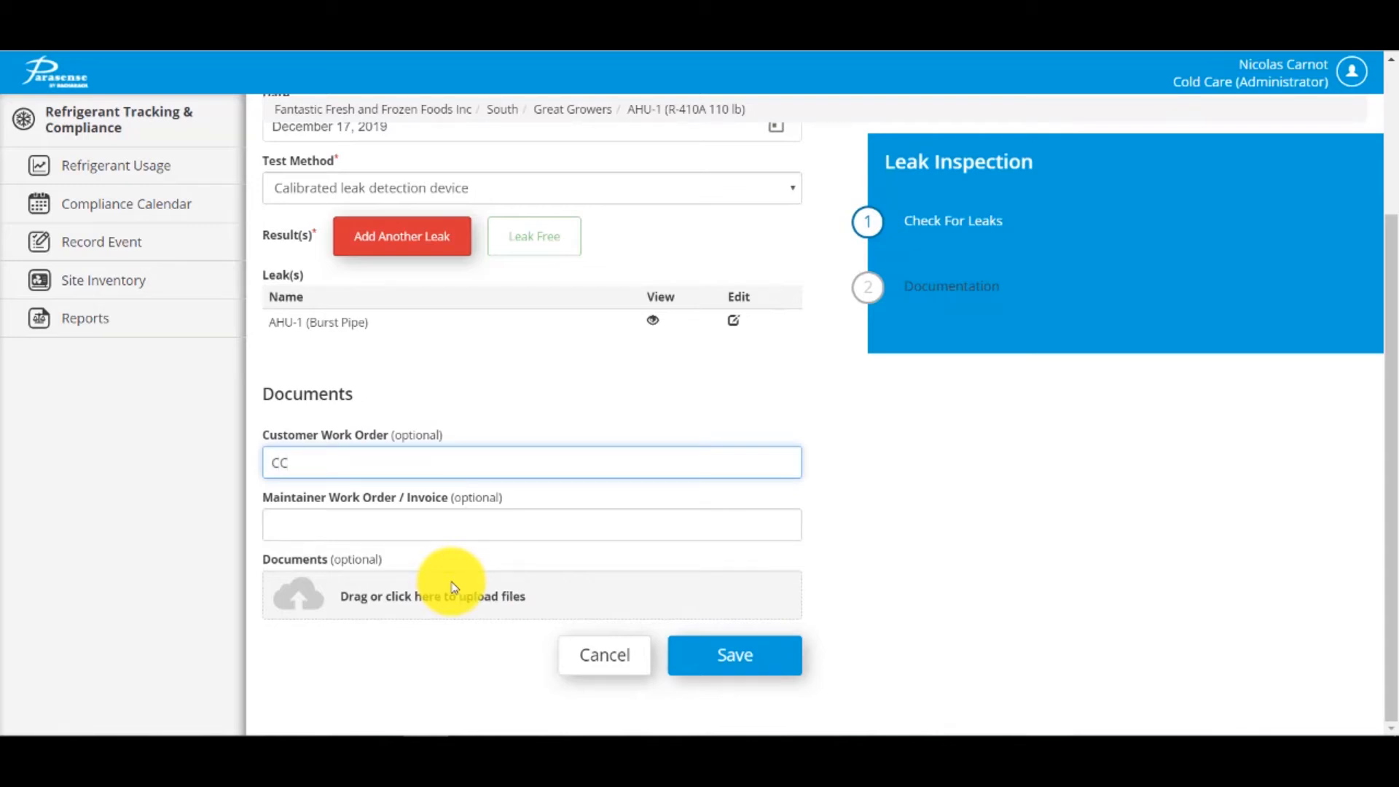
pyautogui.write('56478')
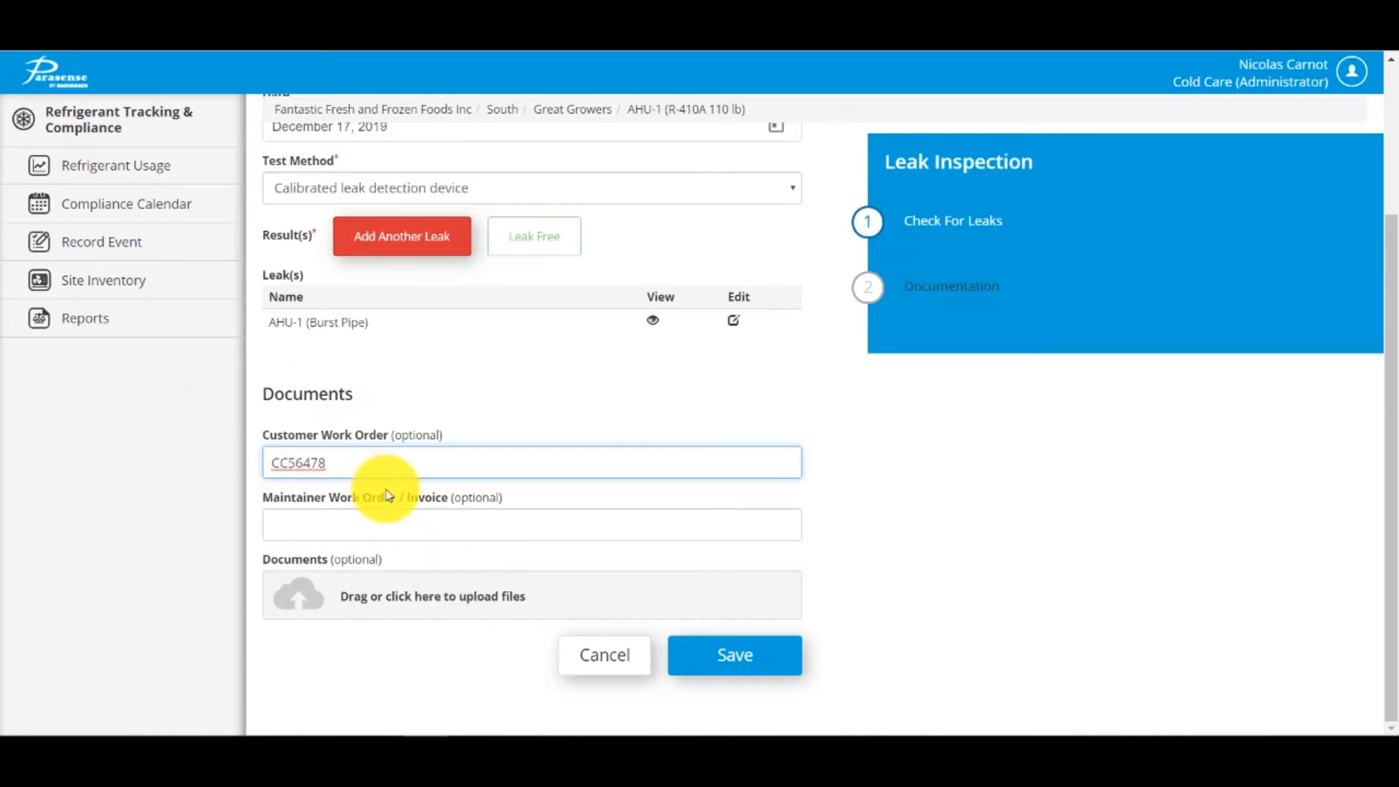
pyautogui.click(380, 517)
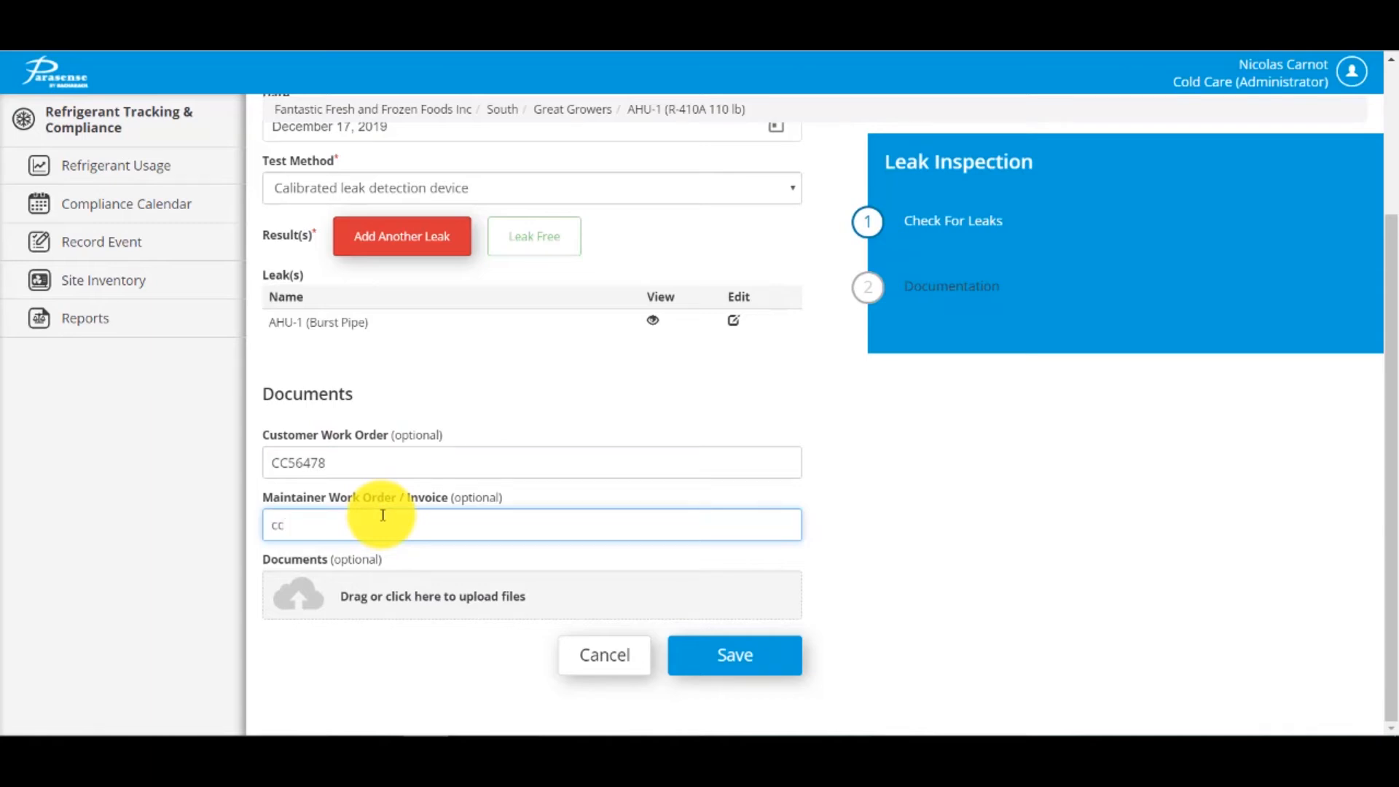
pyautogui.click(716, 660)
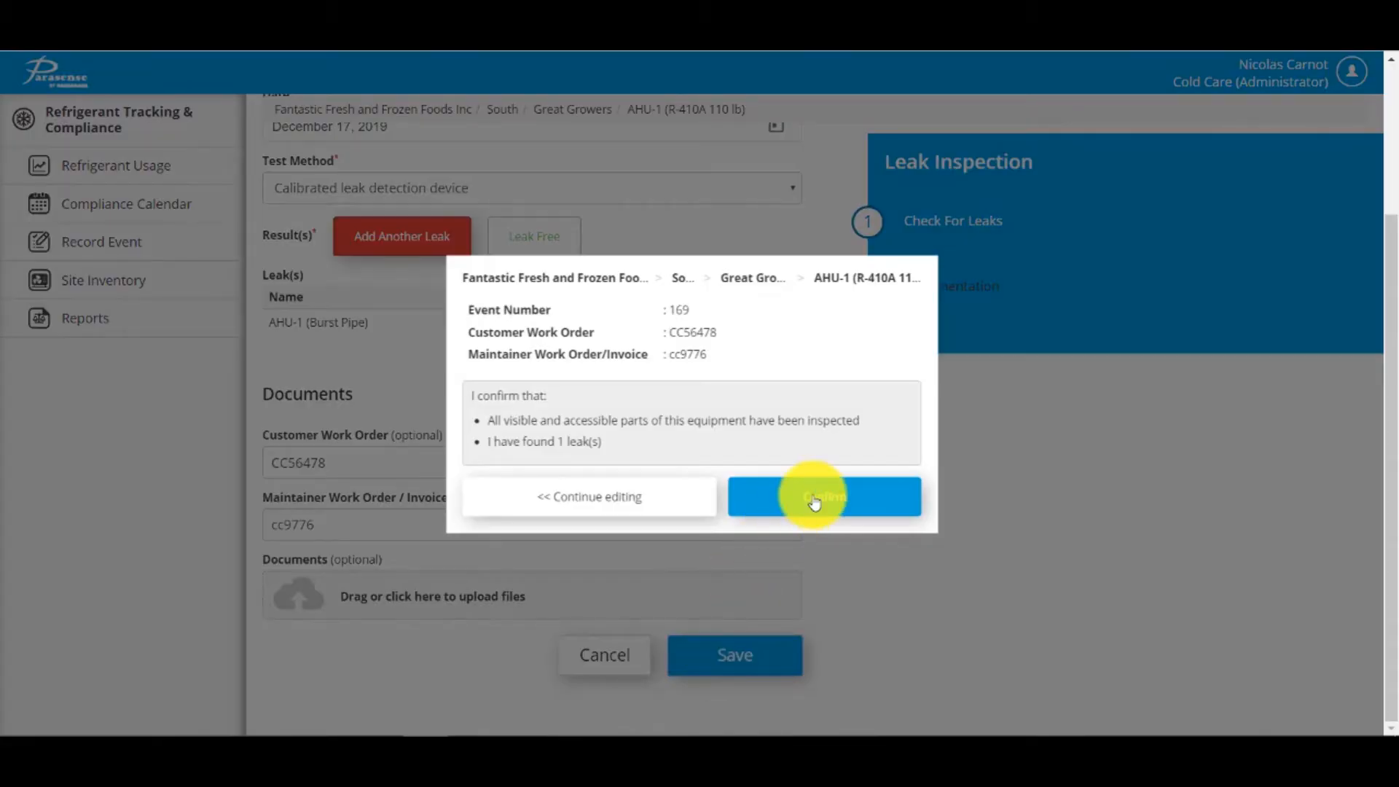
pyautogui.click(811, 496)
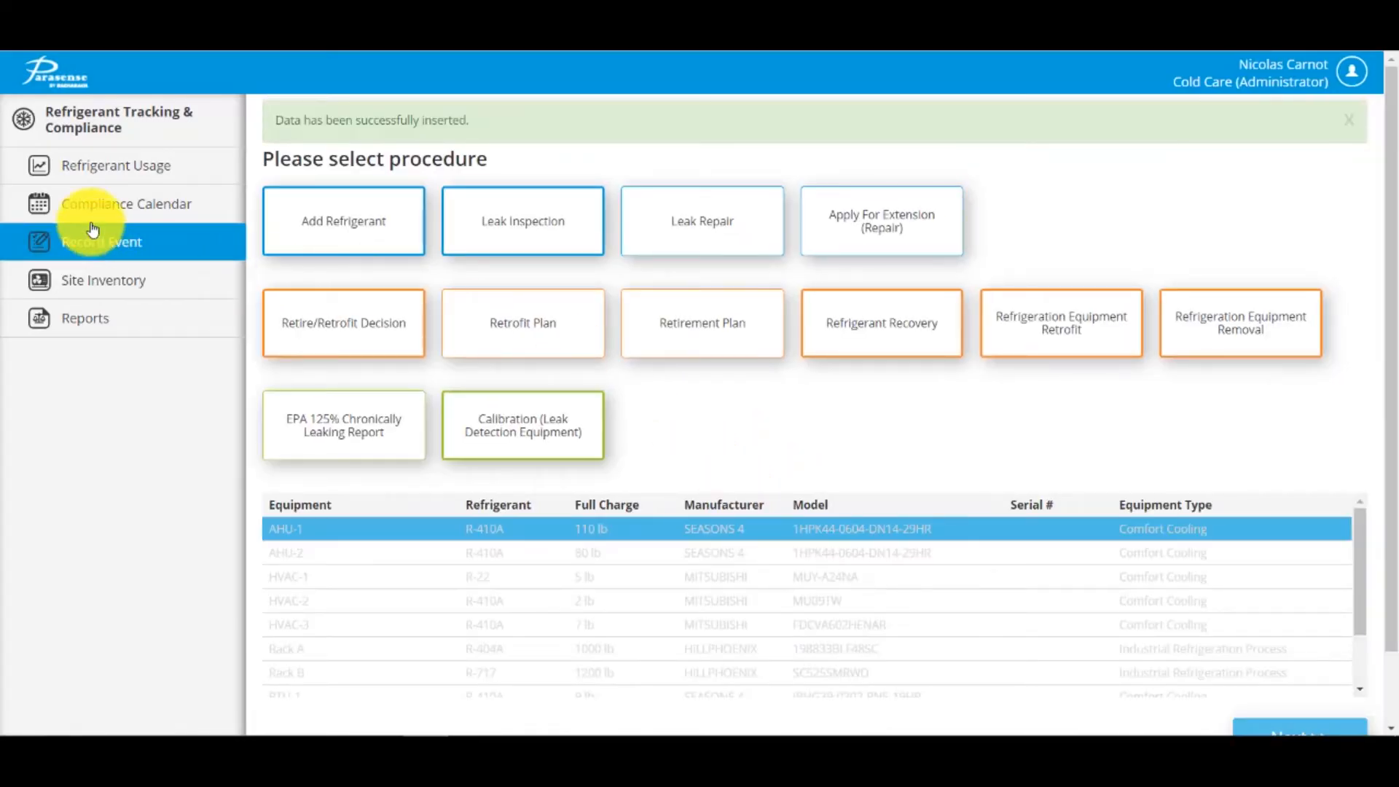
# - Review the past tasks of AHU-1's Leak Inspection event in the compliance calendar's historical tasks for this week
pyautogui.click(88, 207)
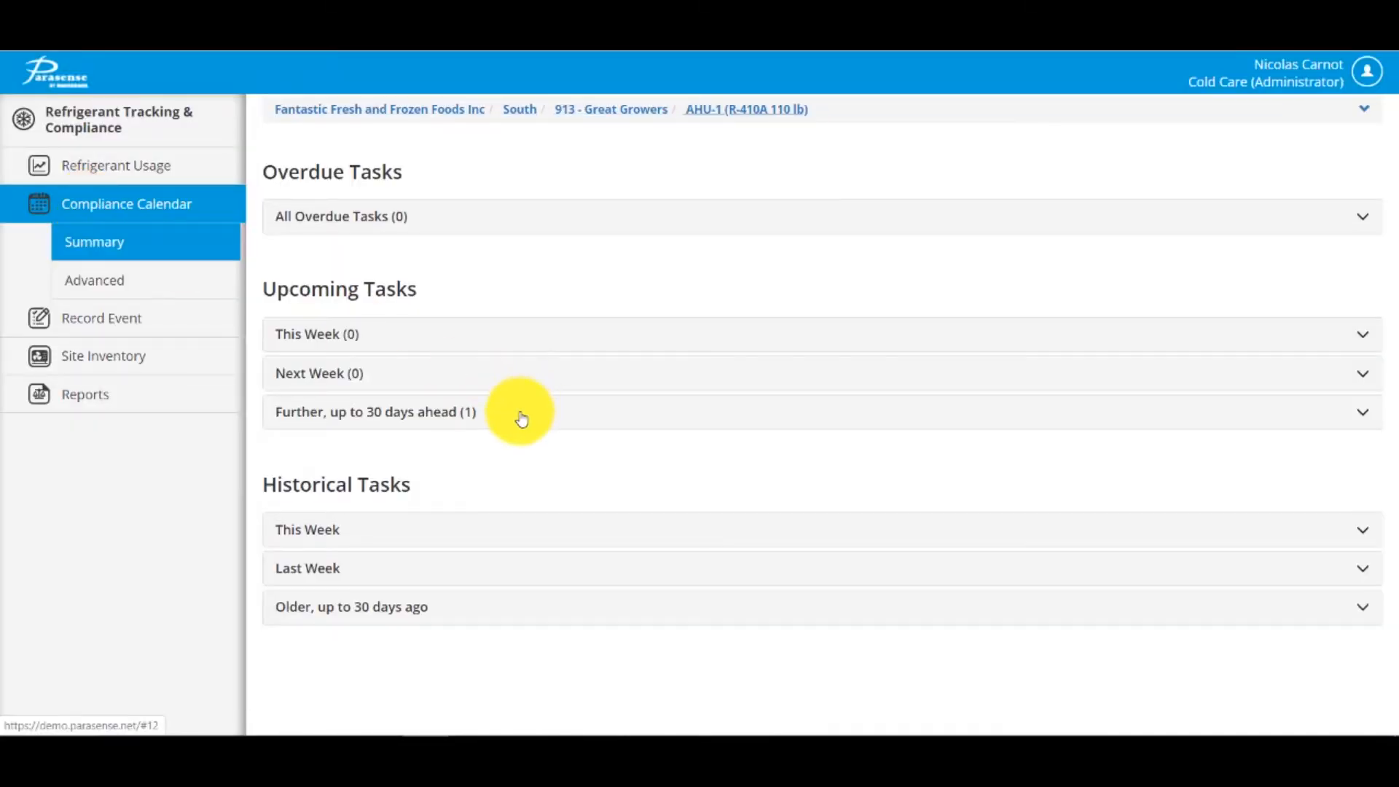
pyautogui.click(444, 535)
pyautogui.scroll(-1, 653, 587)
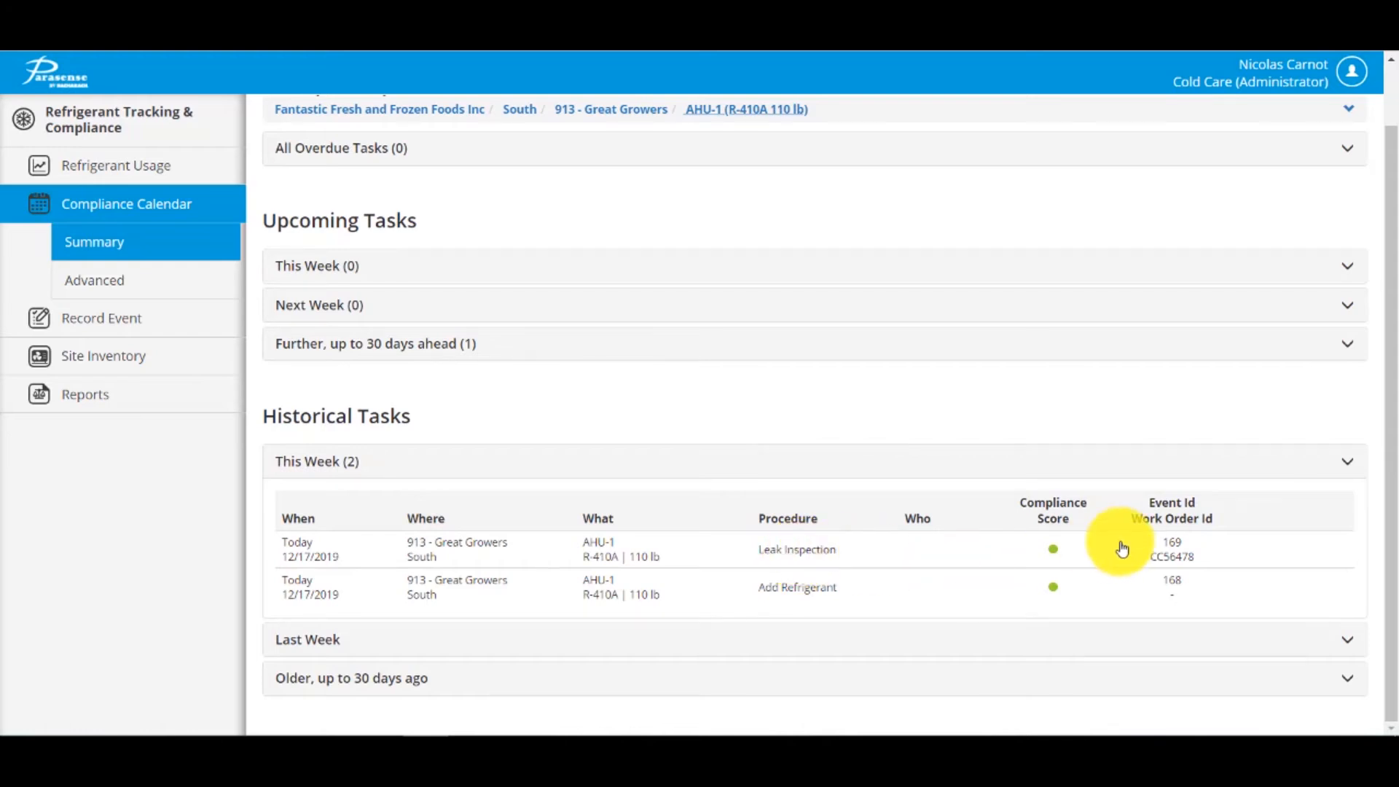
pyautogui.click(1151, 556)
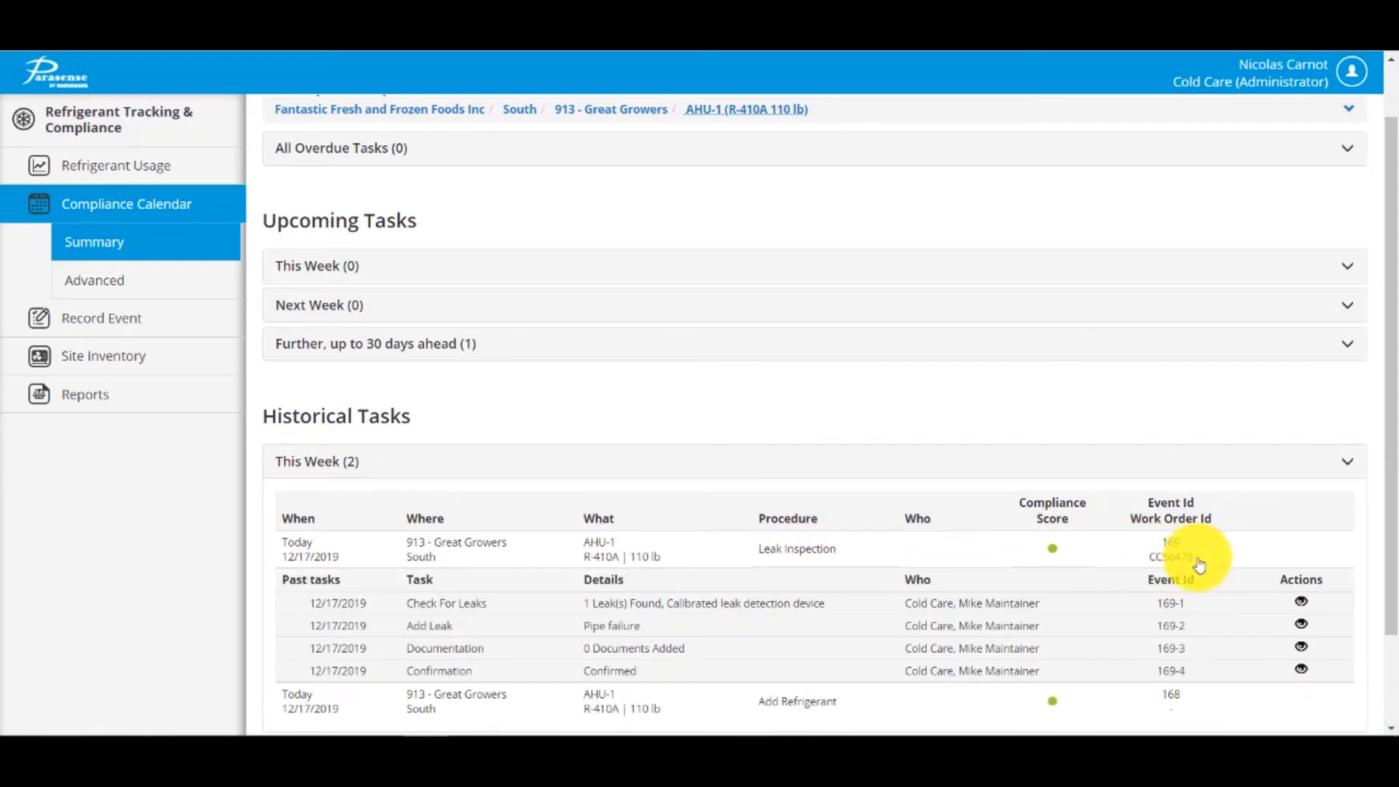
pyautogui.click(1163, 561)
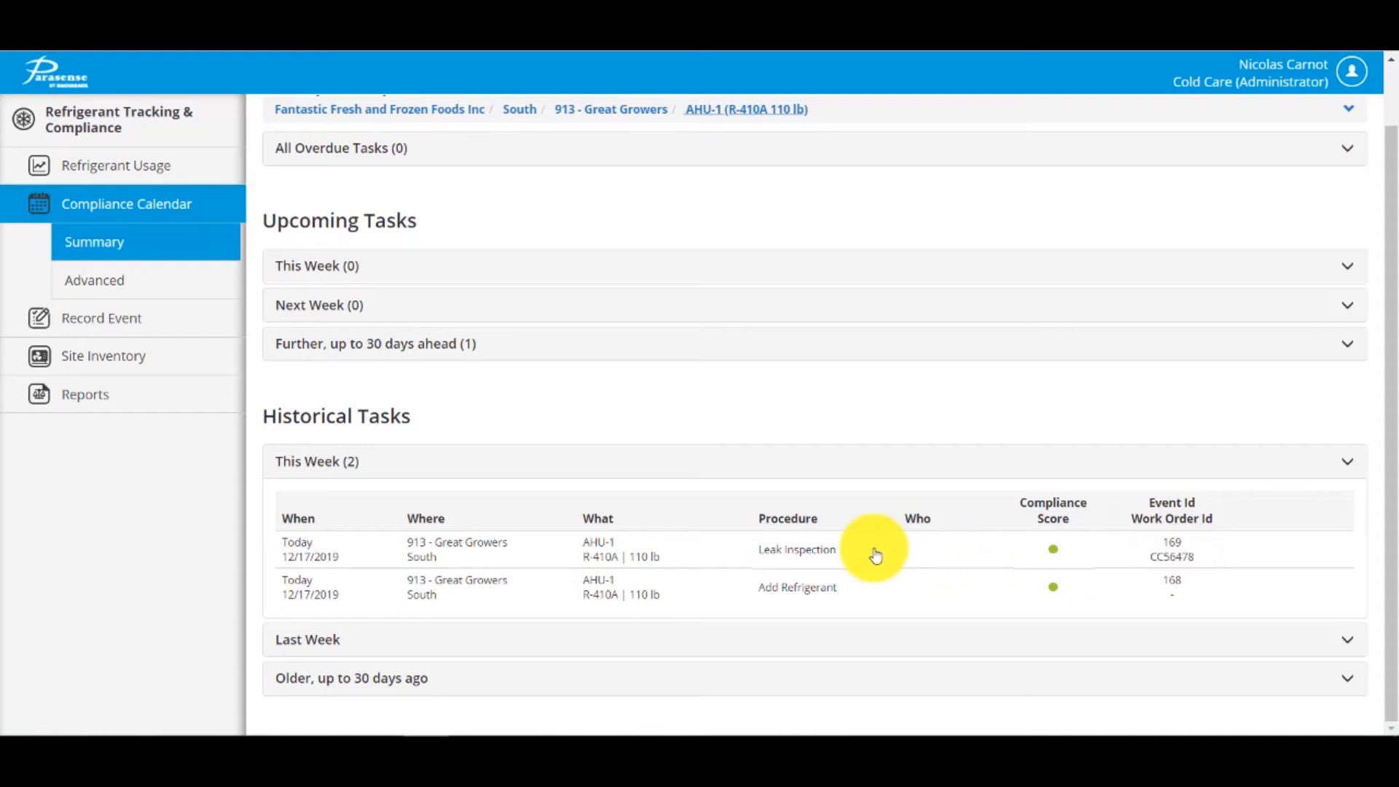
# - Open AHU-1's upcoming Leak Repair task and fill in the repairing technician with the result Repaired
pyautogui.click(522, 345)
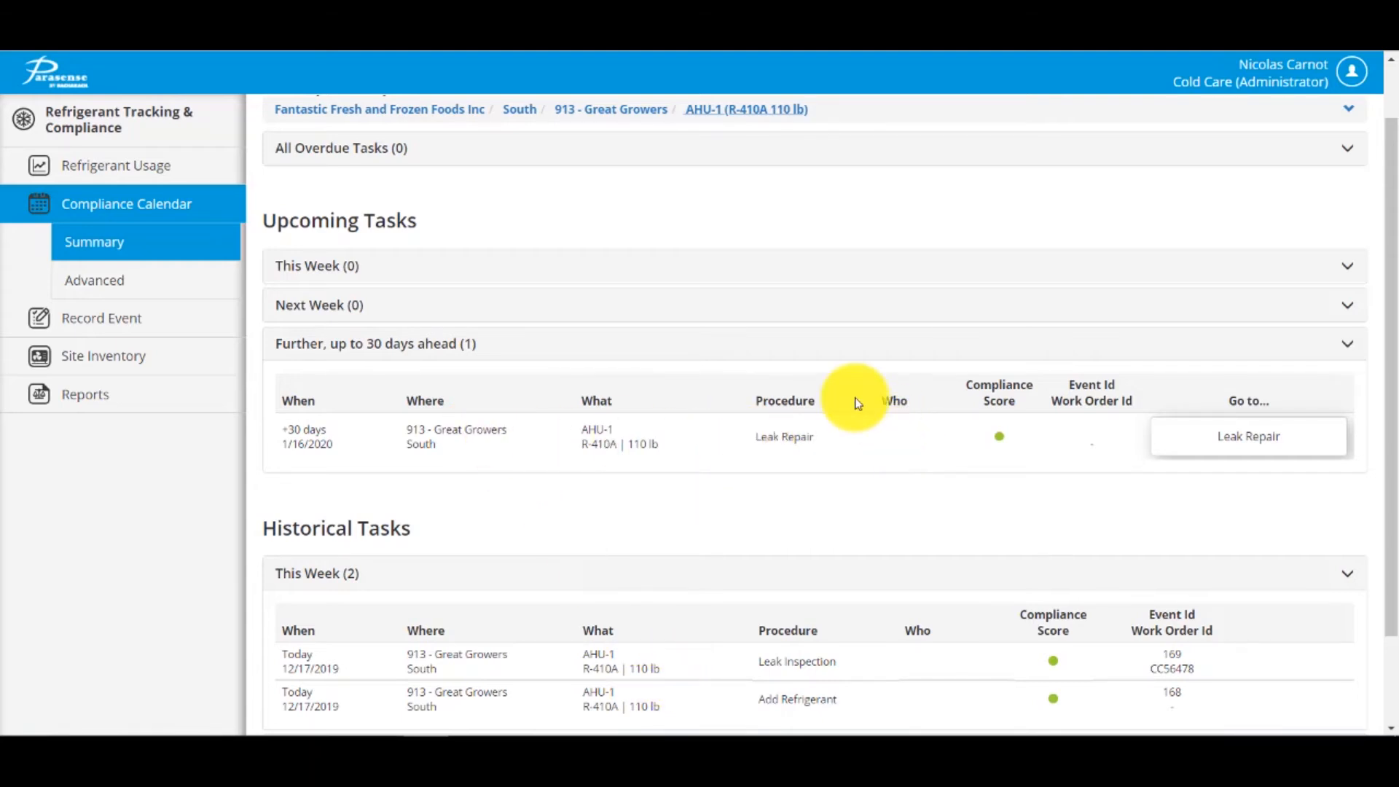
pyautogui.click(1231, 451)
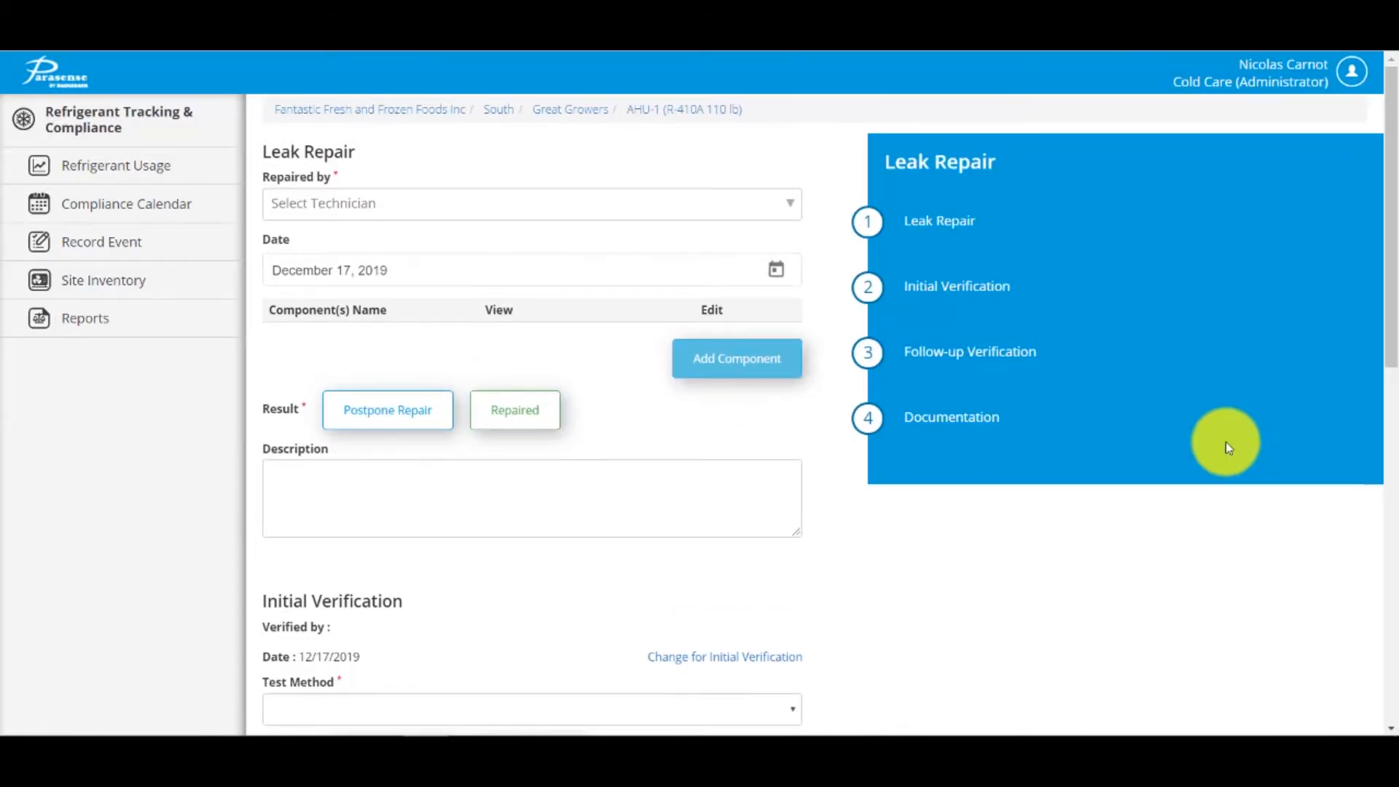
pyautogui.click(509, 206)
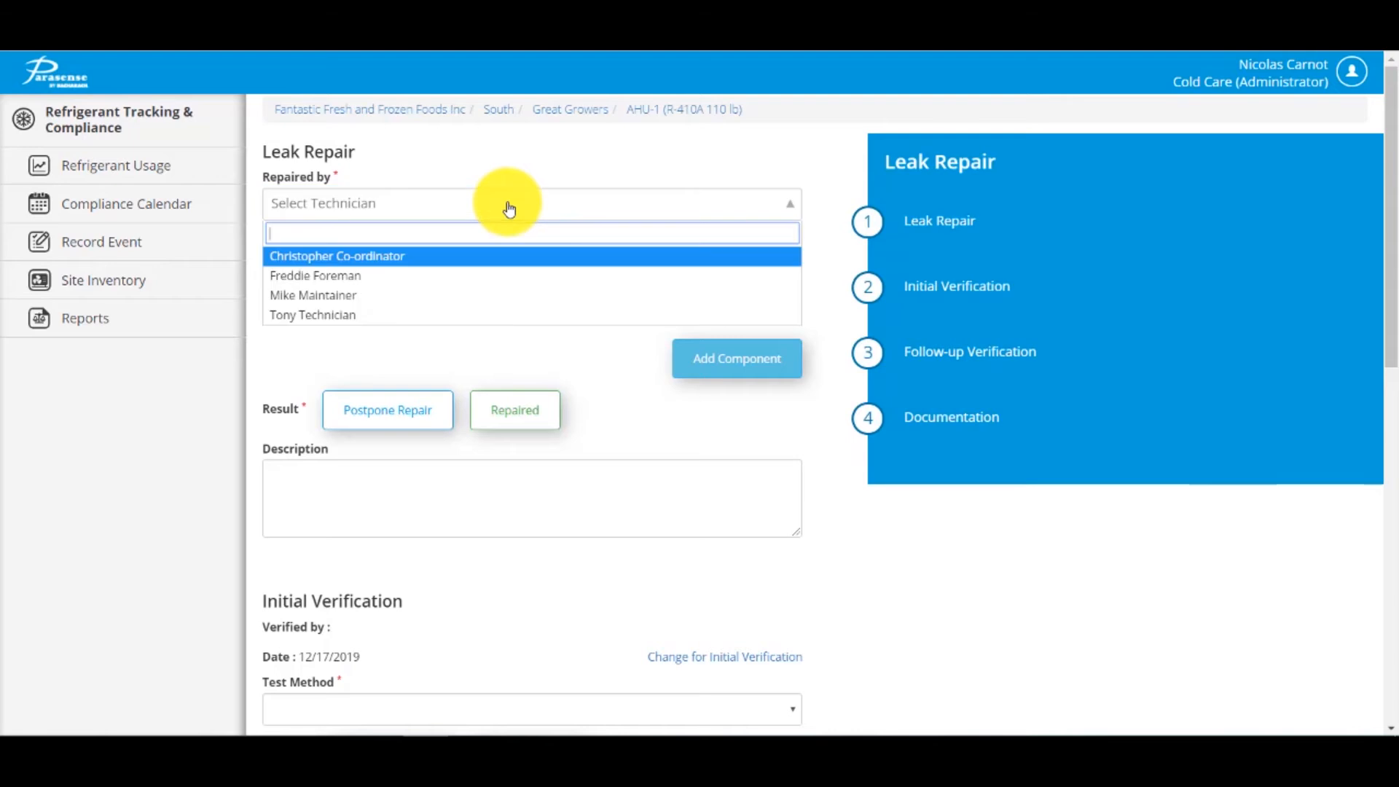
pyautogui.click(406, 295)
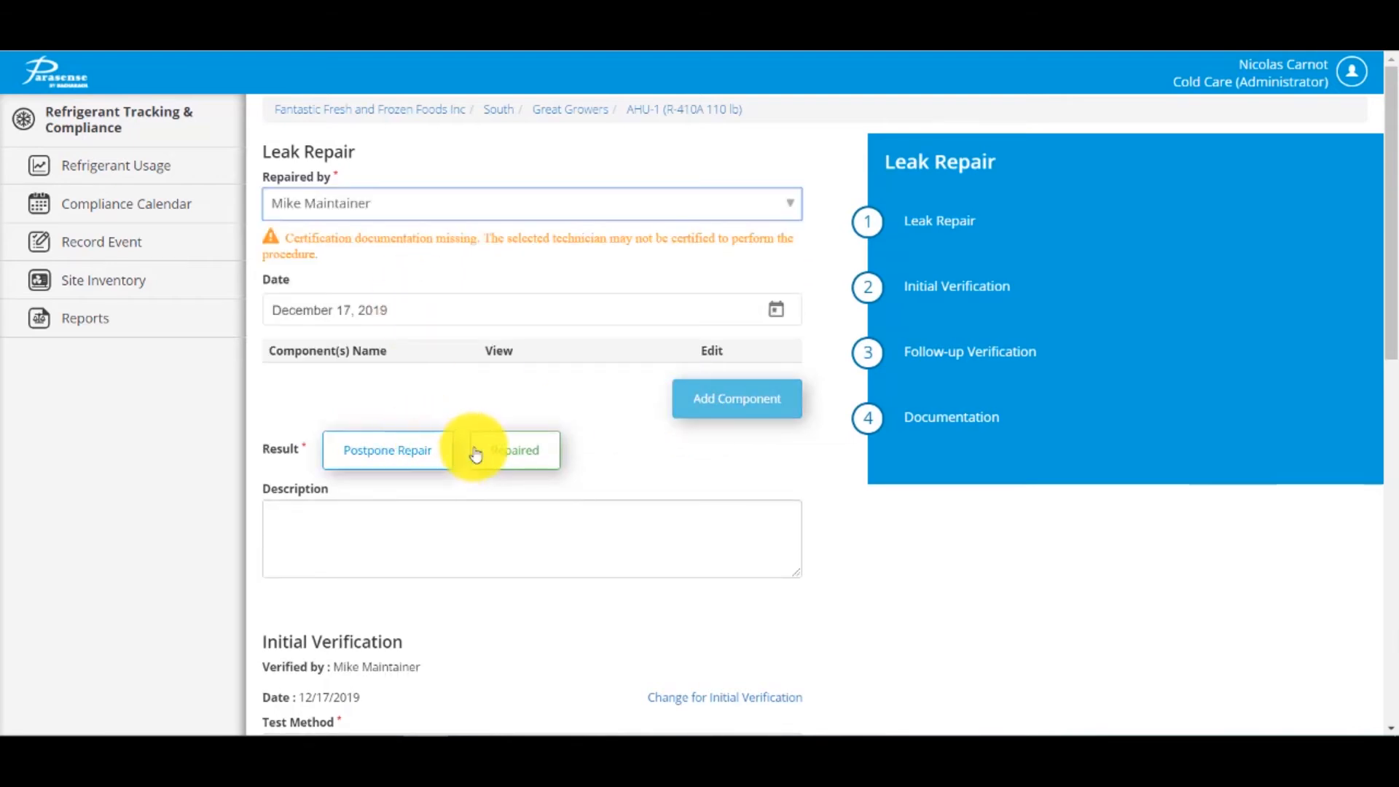
pyautogui.click(502, 455)
# - Set the initial verification's test method to Calibrated leak detection device and its result to Pass, No Leak
pyautogui.scroll(-6, 495, 518)
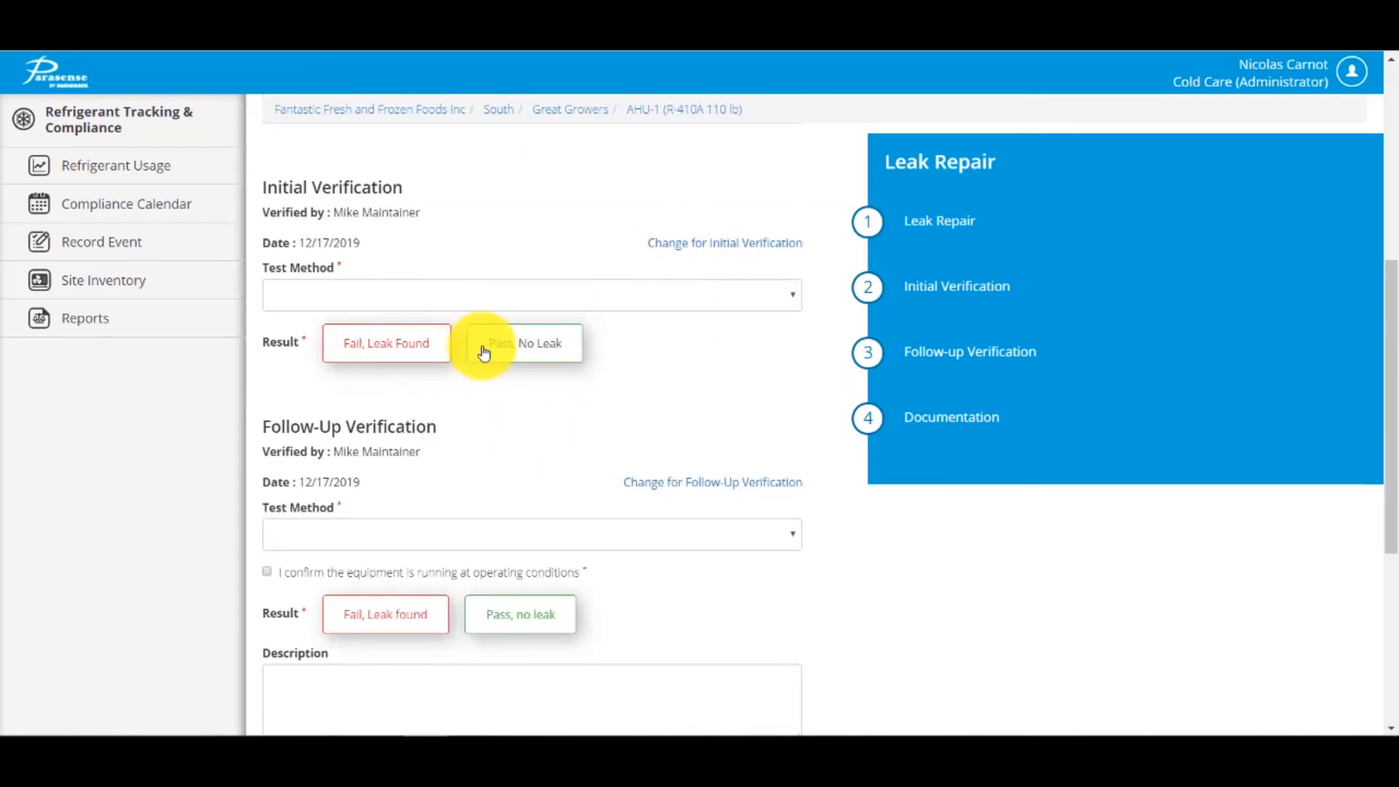
pyautogui.click(452, 295)
pyautogui.click(399, 339)
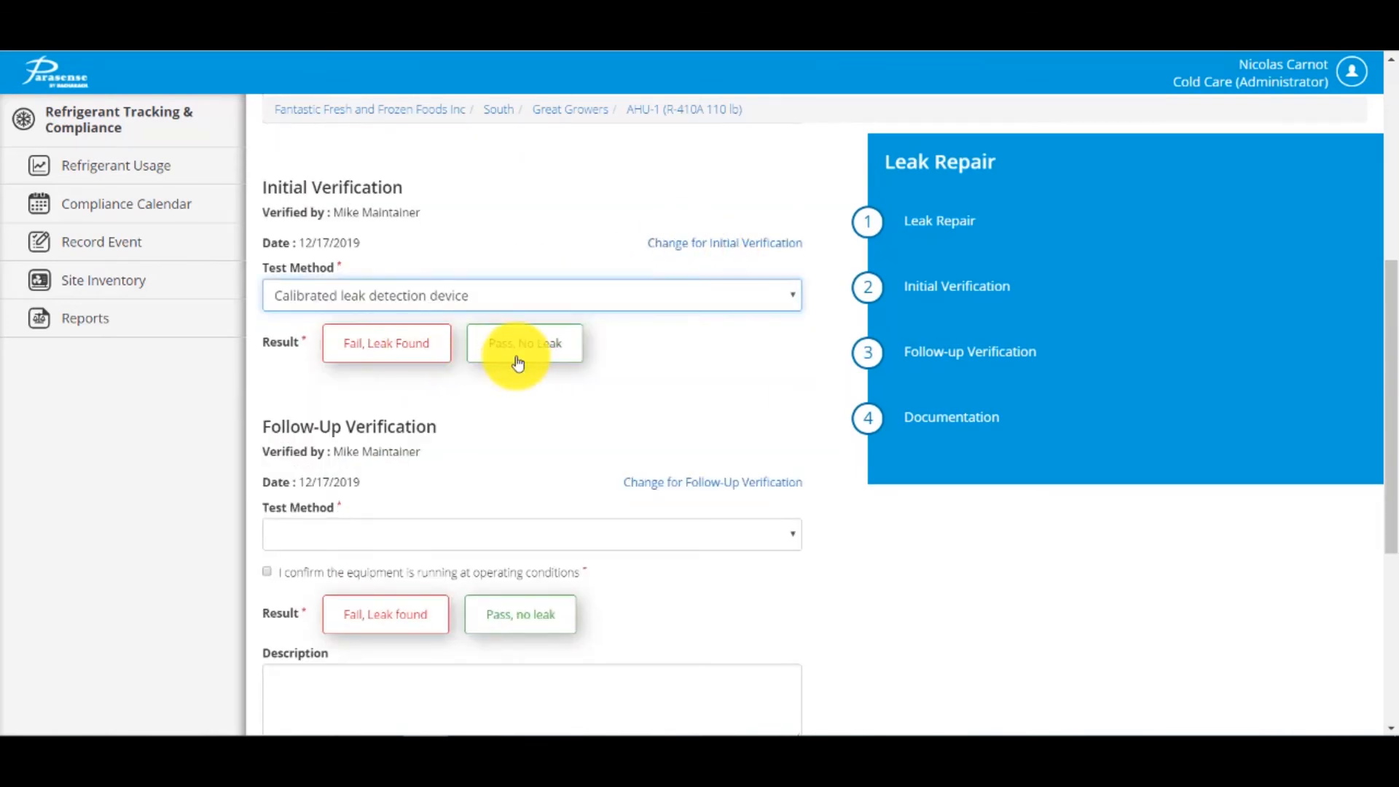
pyautogui.click(517, 346)
# - Complete the follow-up verification with Calibrated leak detection device, operating conditions confirmed and Pass, no leak, and save and confirm the leak repair
pyautogui.click(419, 534)
pyautogui.click(437, 577)
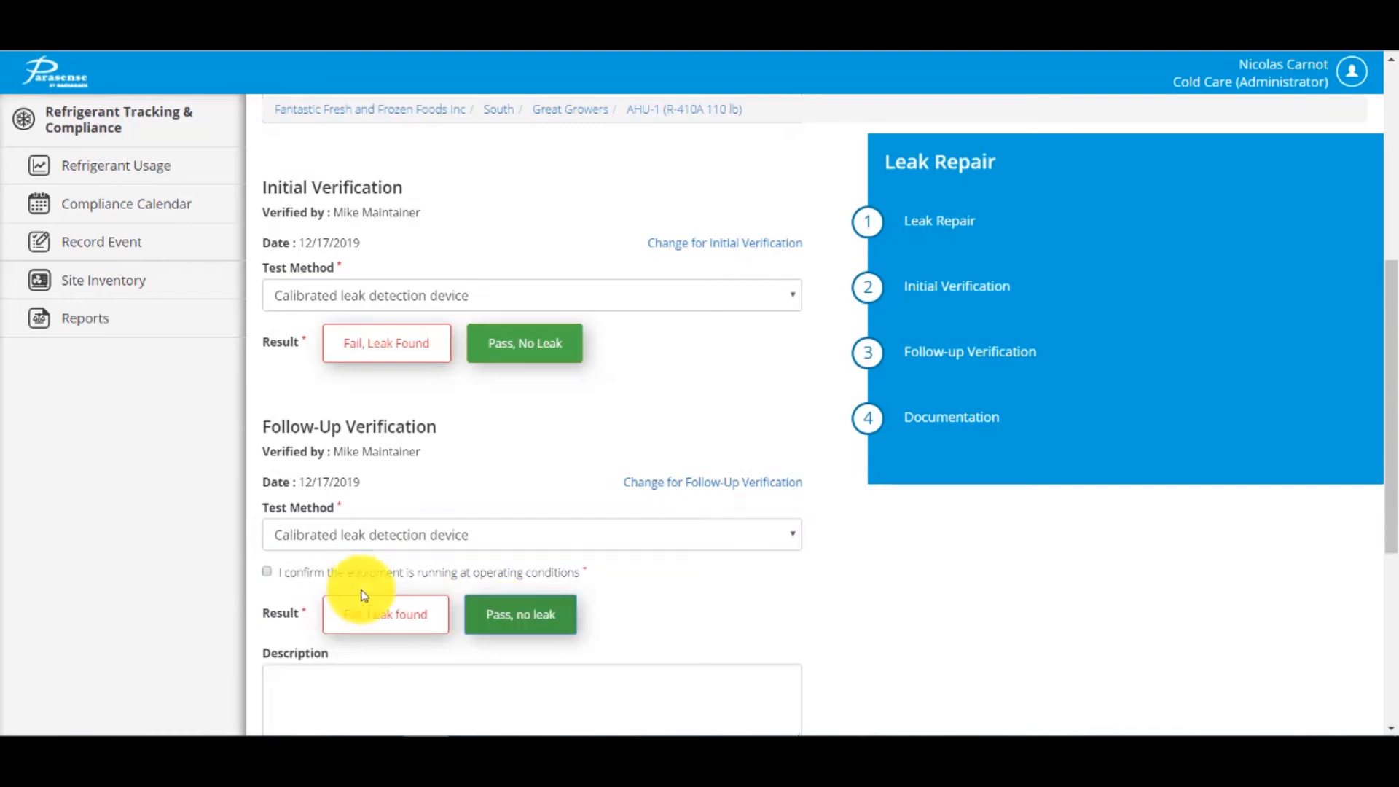
pyautogui.scroll(-5, 437, 597)
pyautogui.click(737, 685)
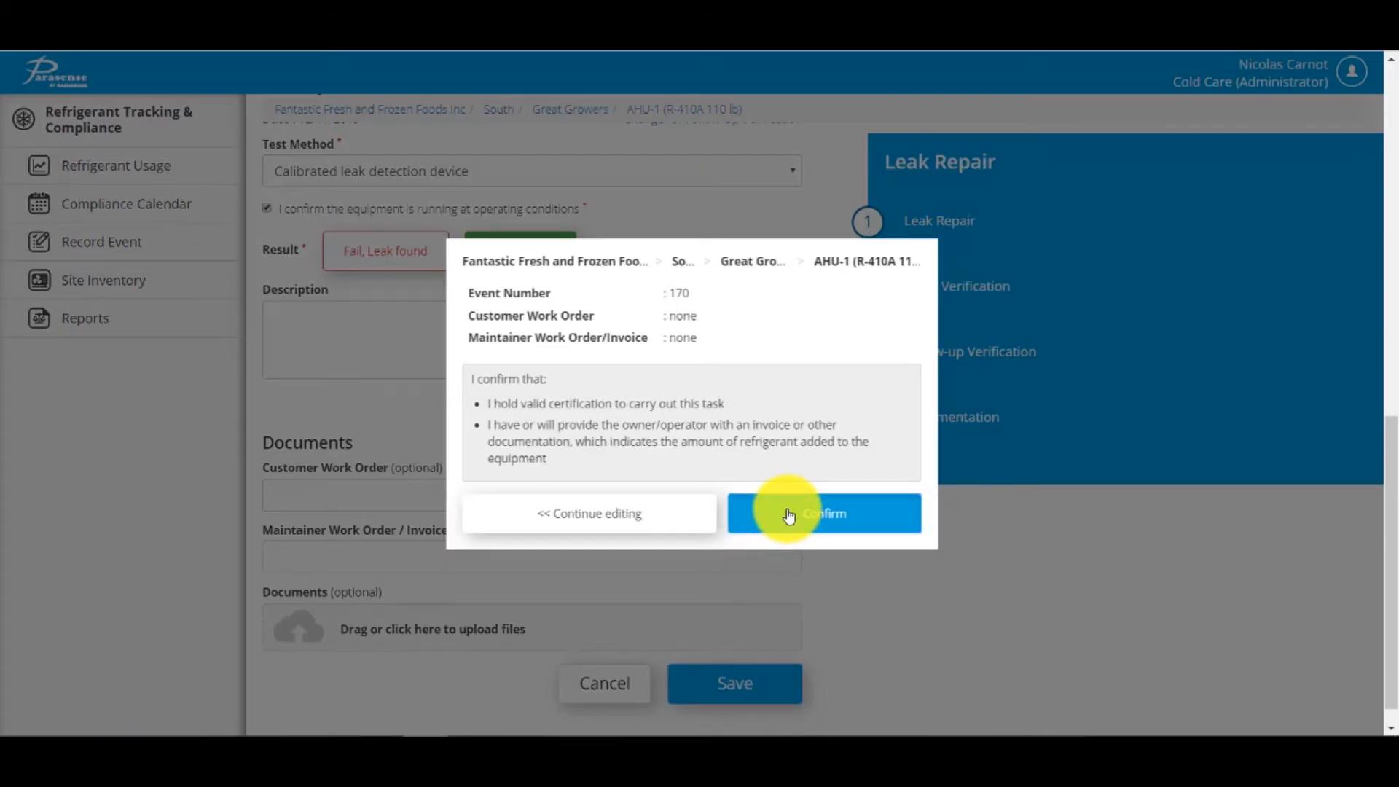
pyautogui.click(790, 514)
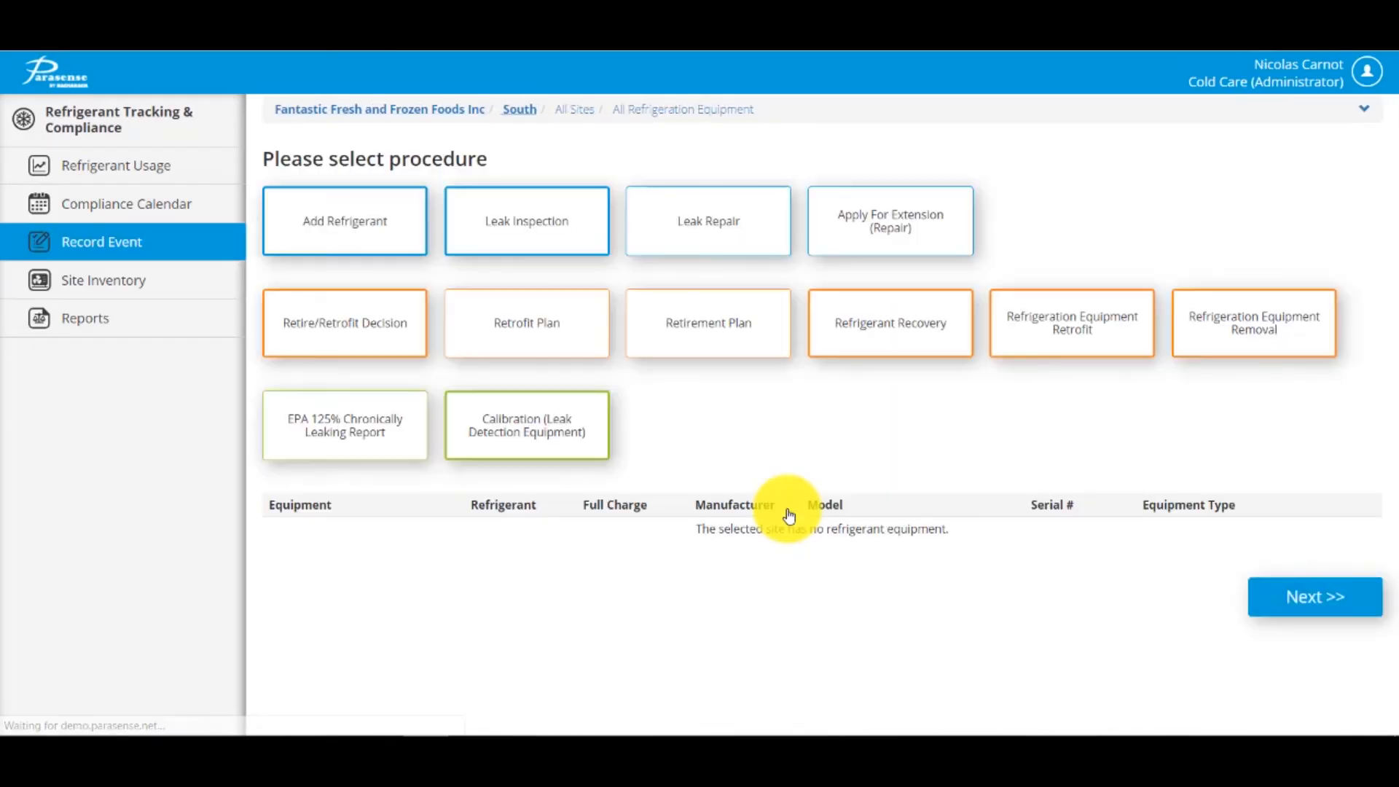
# - Review the past tasks of AHU-1's Leak Repair event in the compliance calendar's historical tasks for this week
pyautogui.click(155, 209)
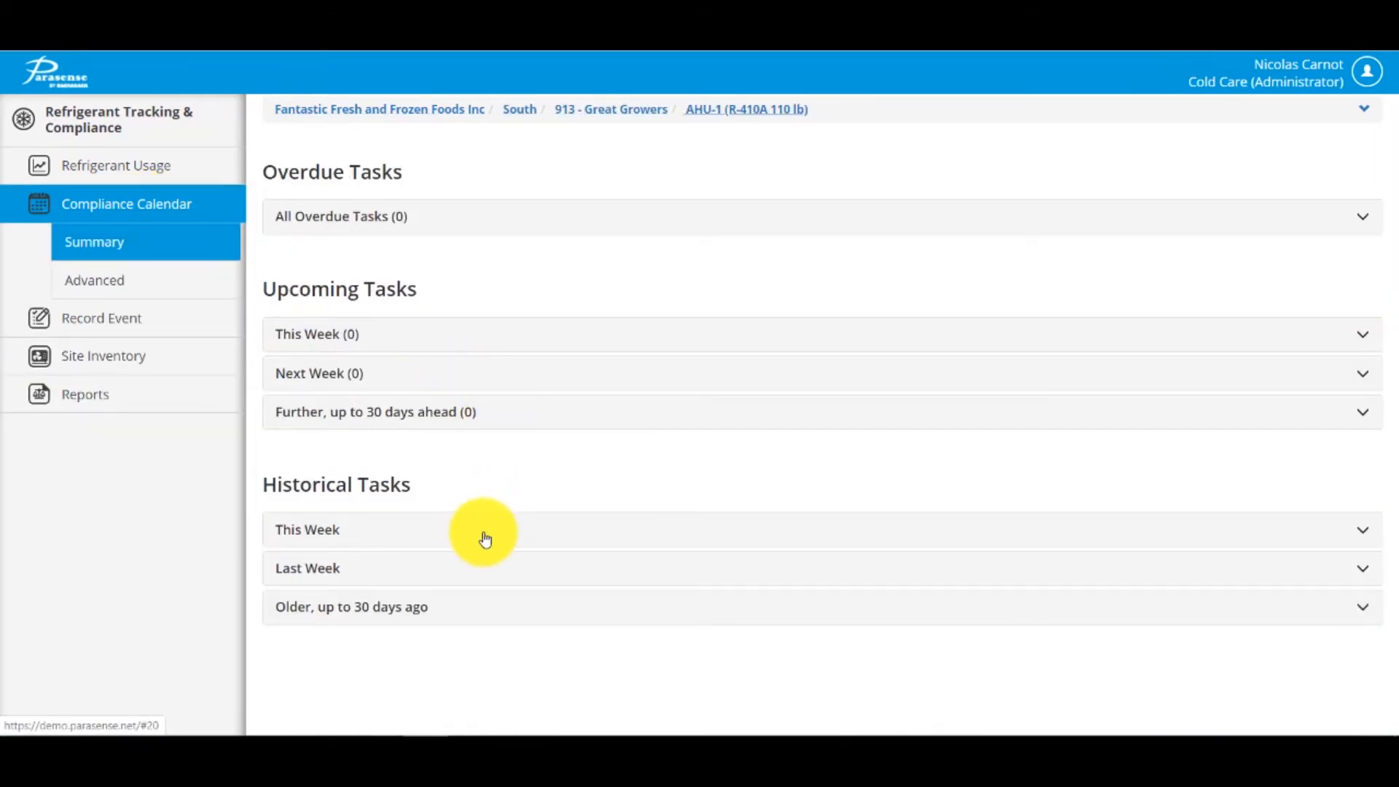
pyautogui.click(755, 536)
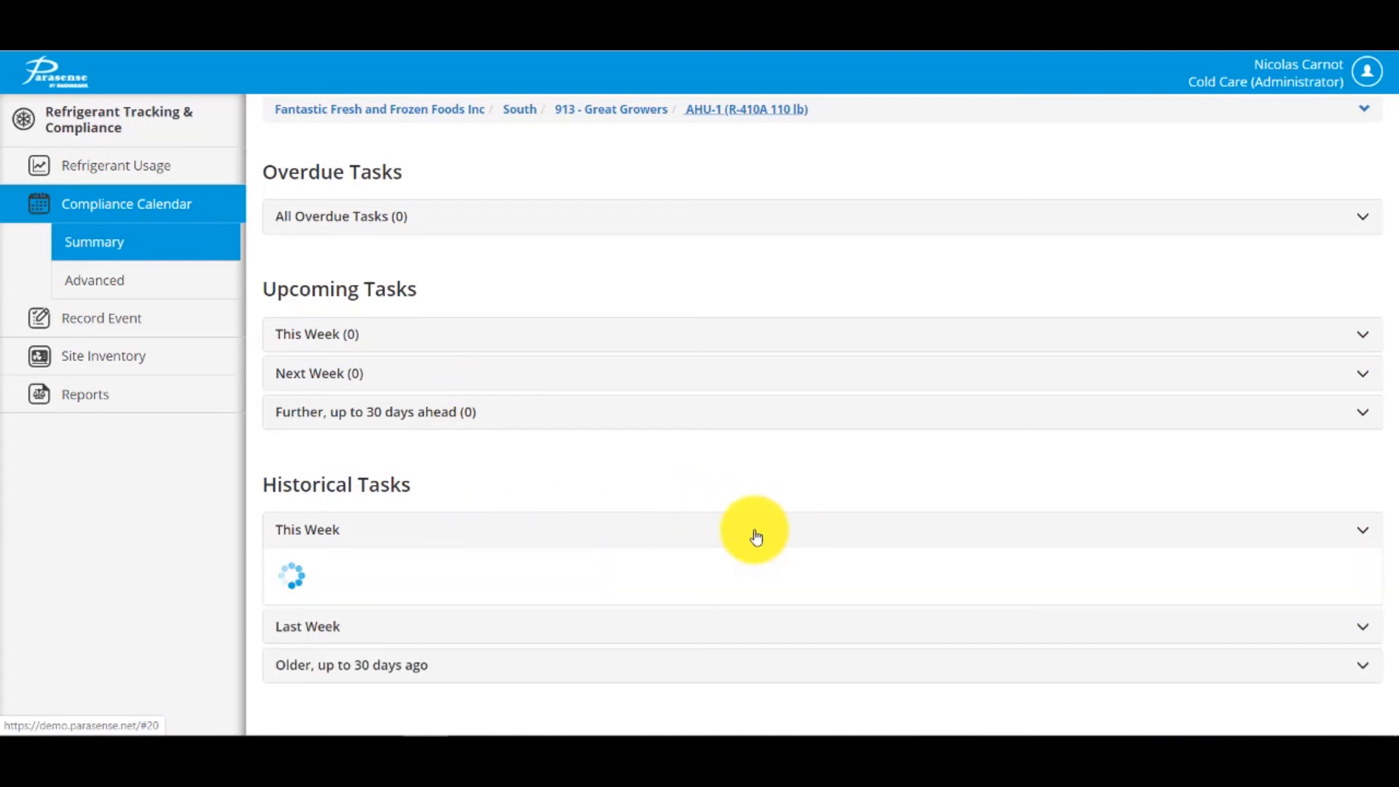
pyautogui.scroll(-2, 758, 554)
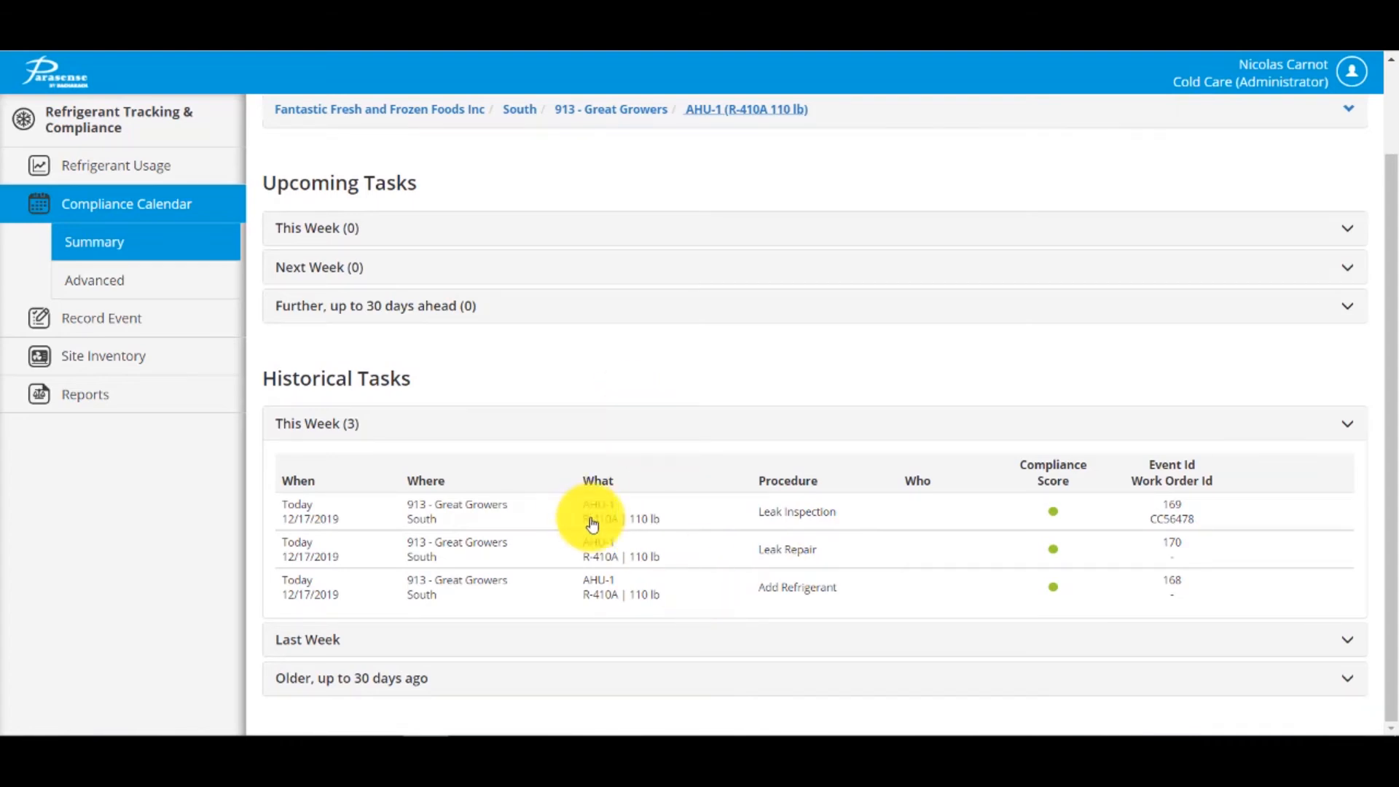
pyautogui.click(718, 558)
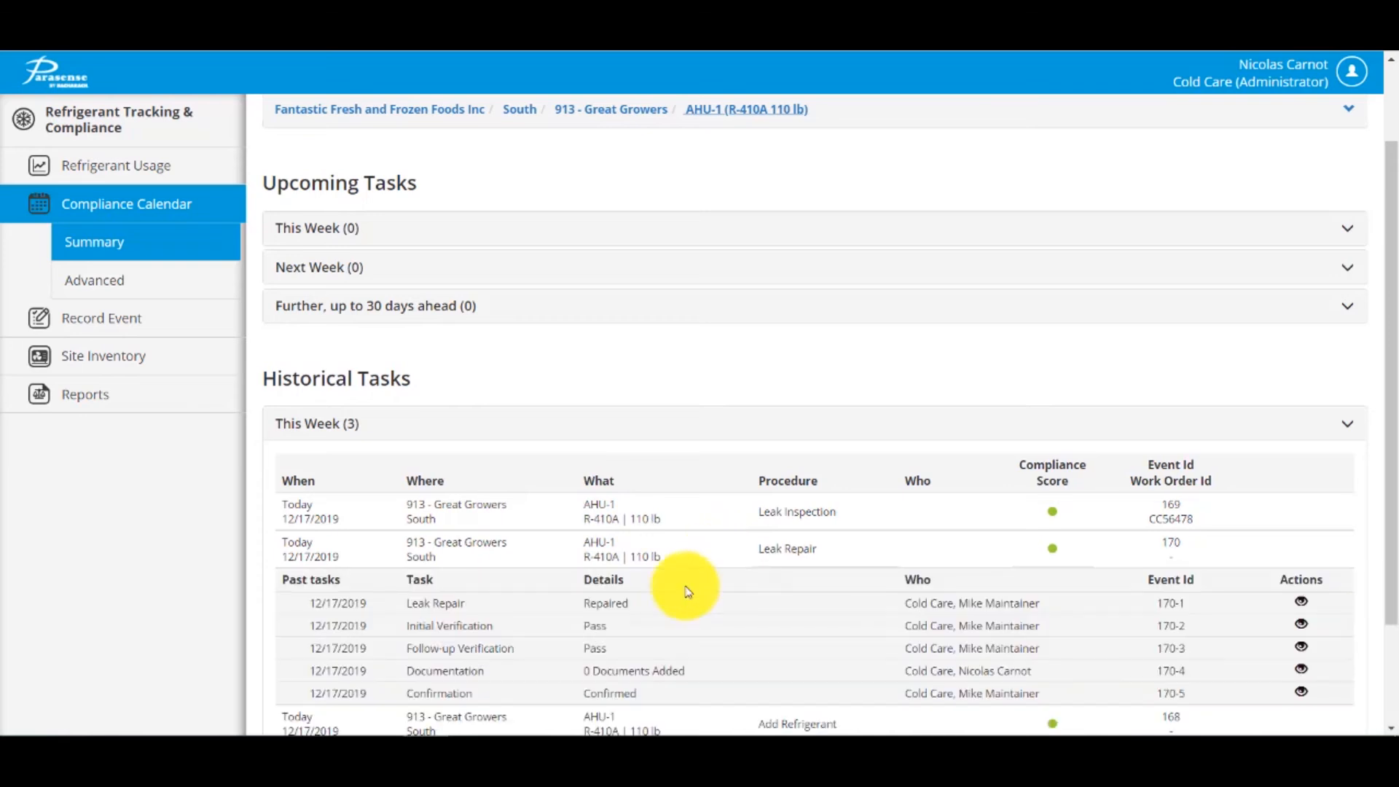
pyautogui.click(738, 557)
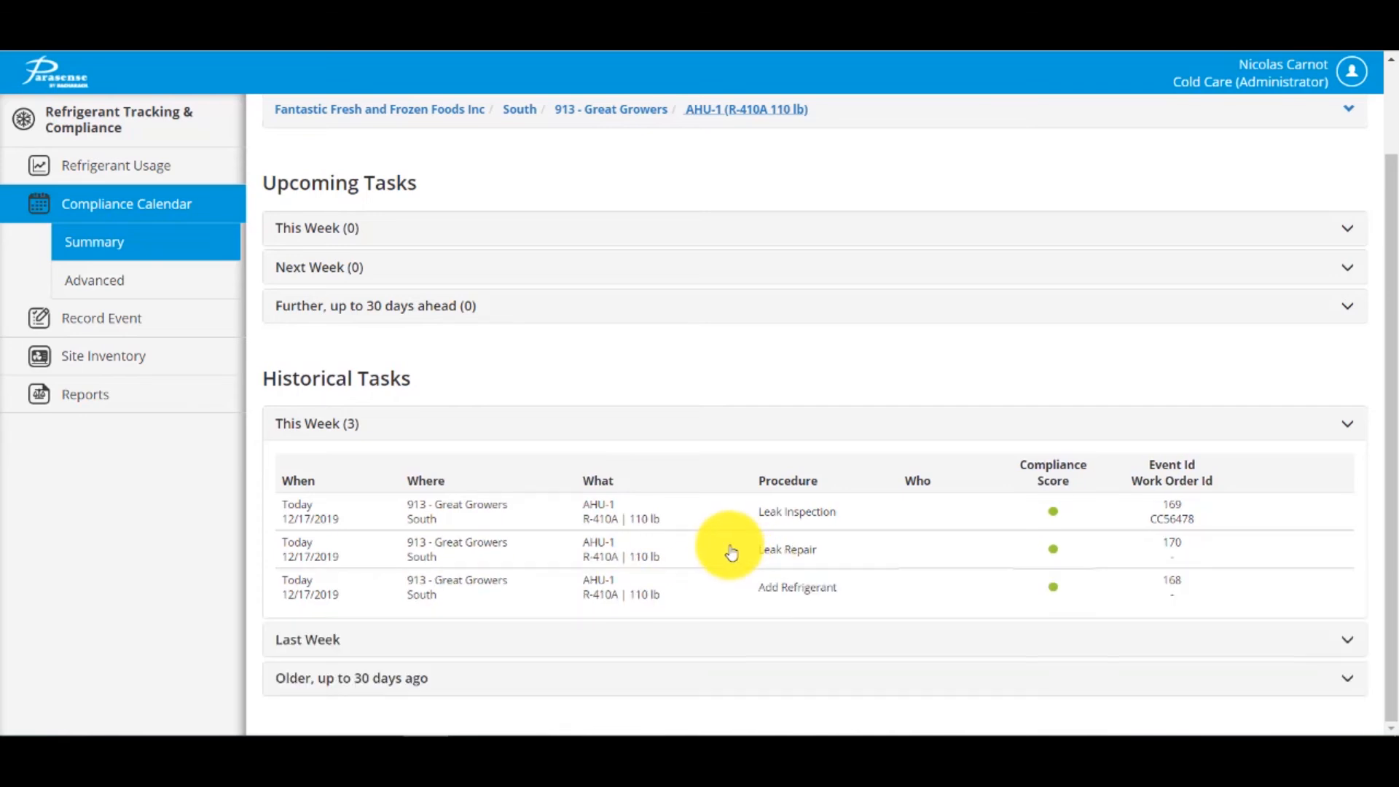
pyautogui.scroll(3, 729, 550)
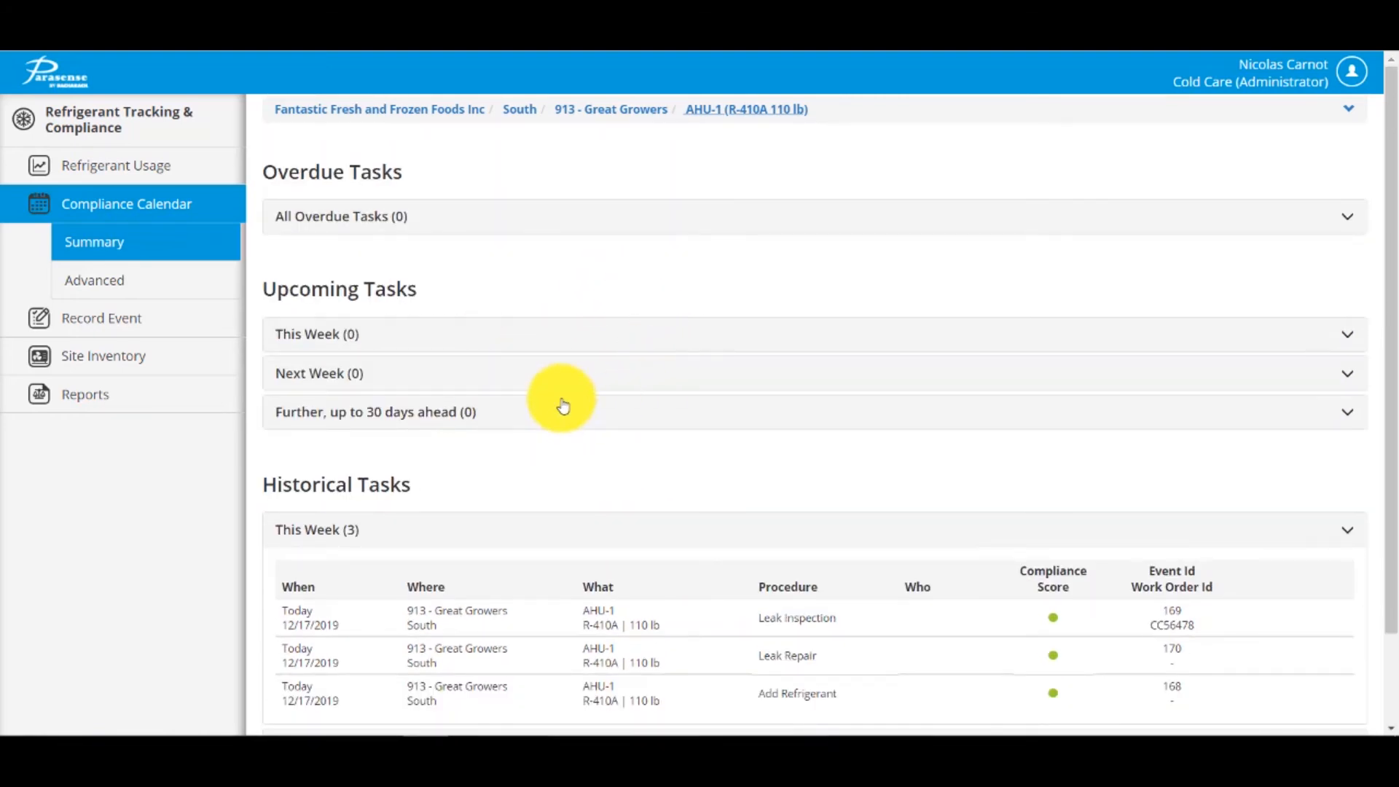
# - Examine AHU-1's refrigerant usage and leak rate chart for December 2018 - December 2019
pyautogui.click(206, 182)
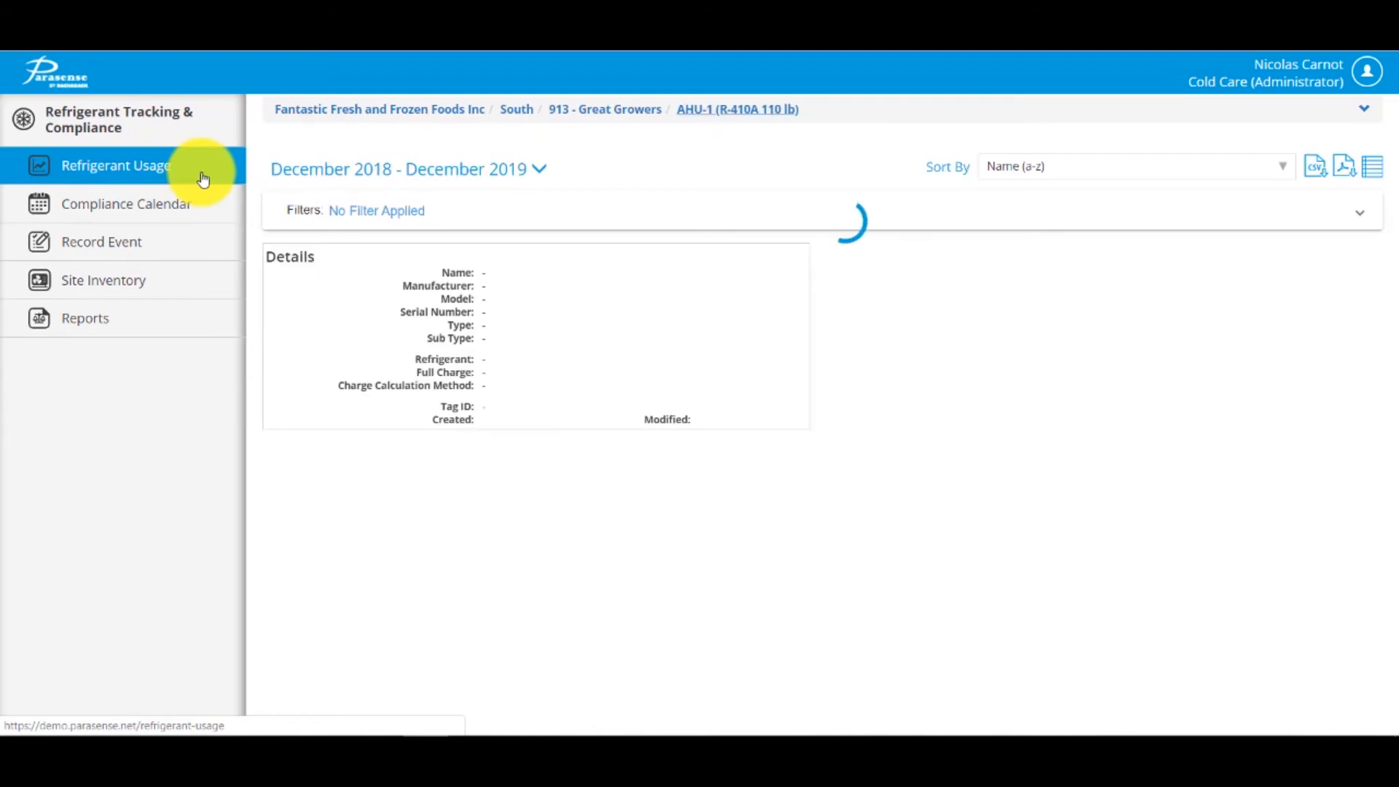
pyautogui.moveTo(1246, 368)
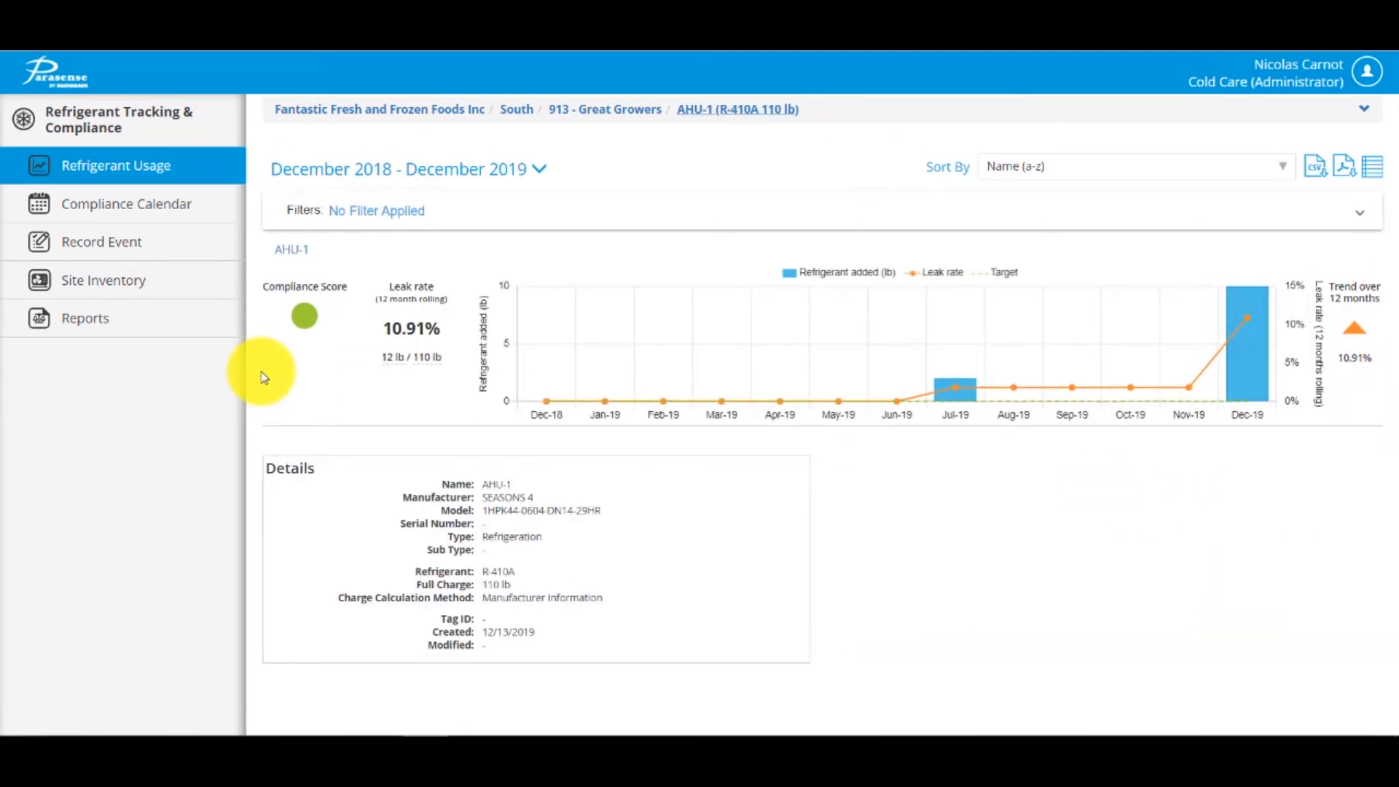
# - Open the advanced view of the compliance calendar for AHU-1
pyautogui.click(126, 204)
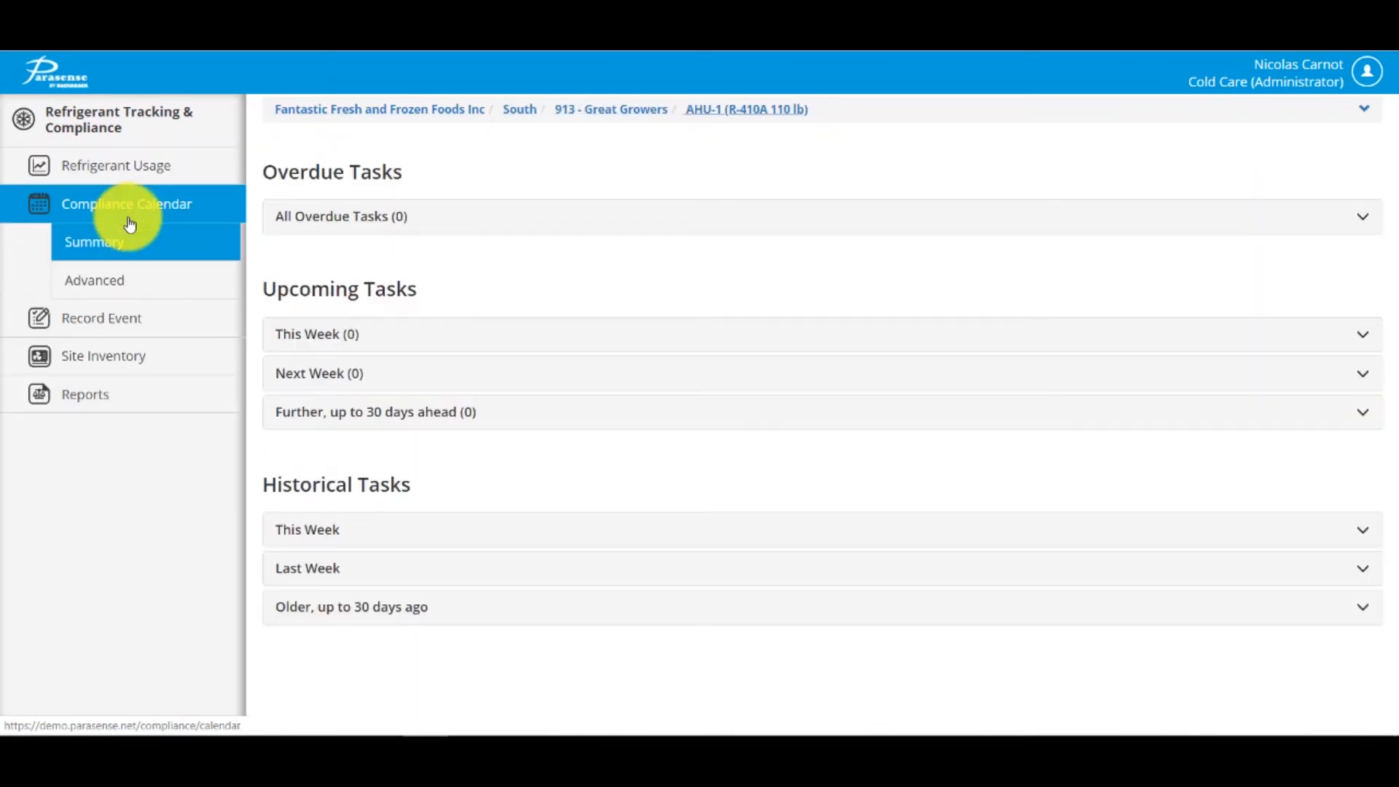
pyautogui.click(137, 286)
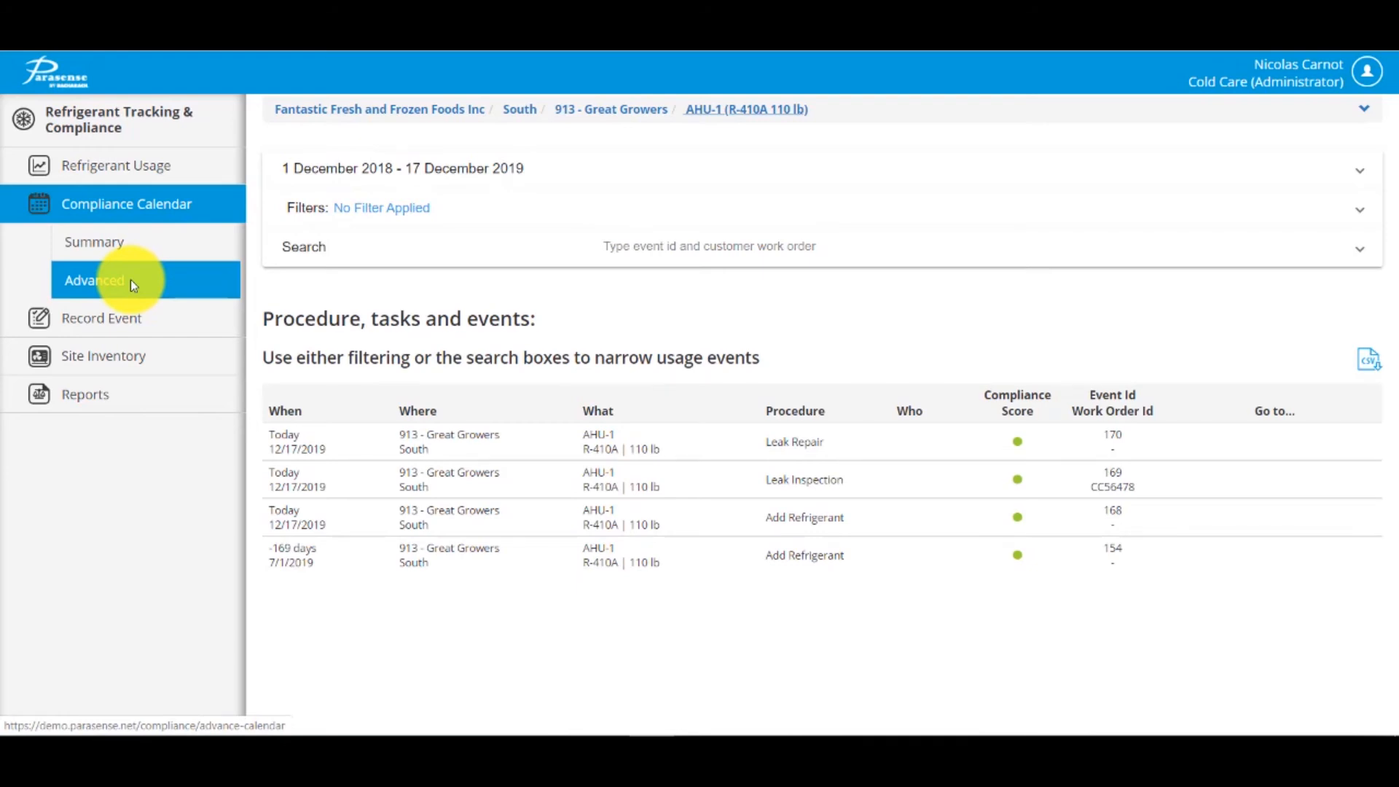
pyautogui.click(579, 175)
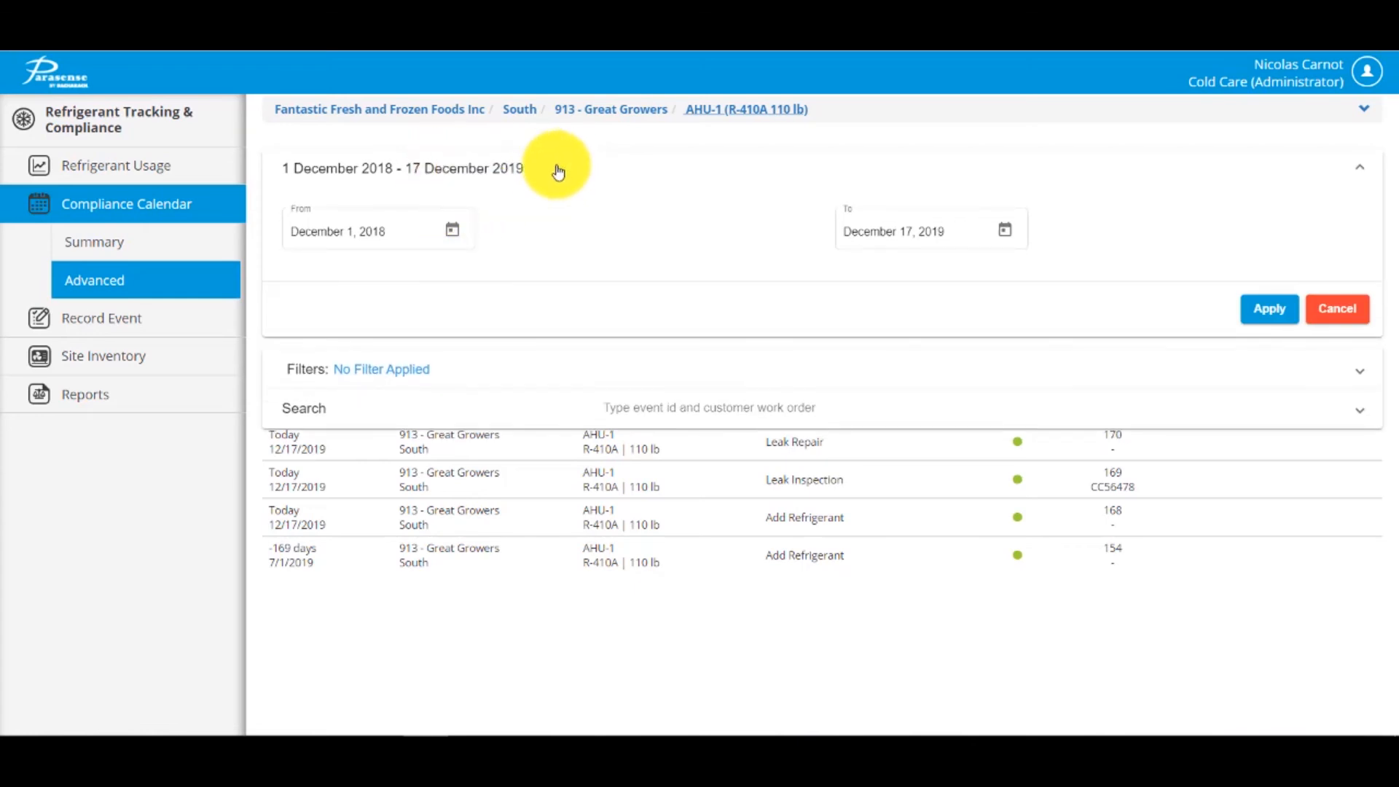
pyautogui.click(452, 229)
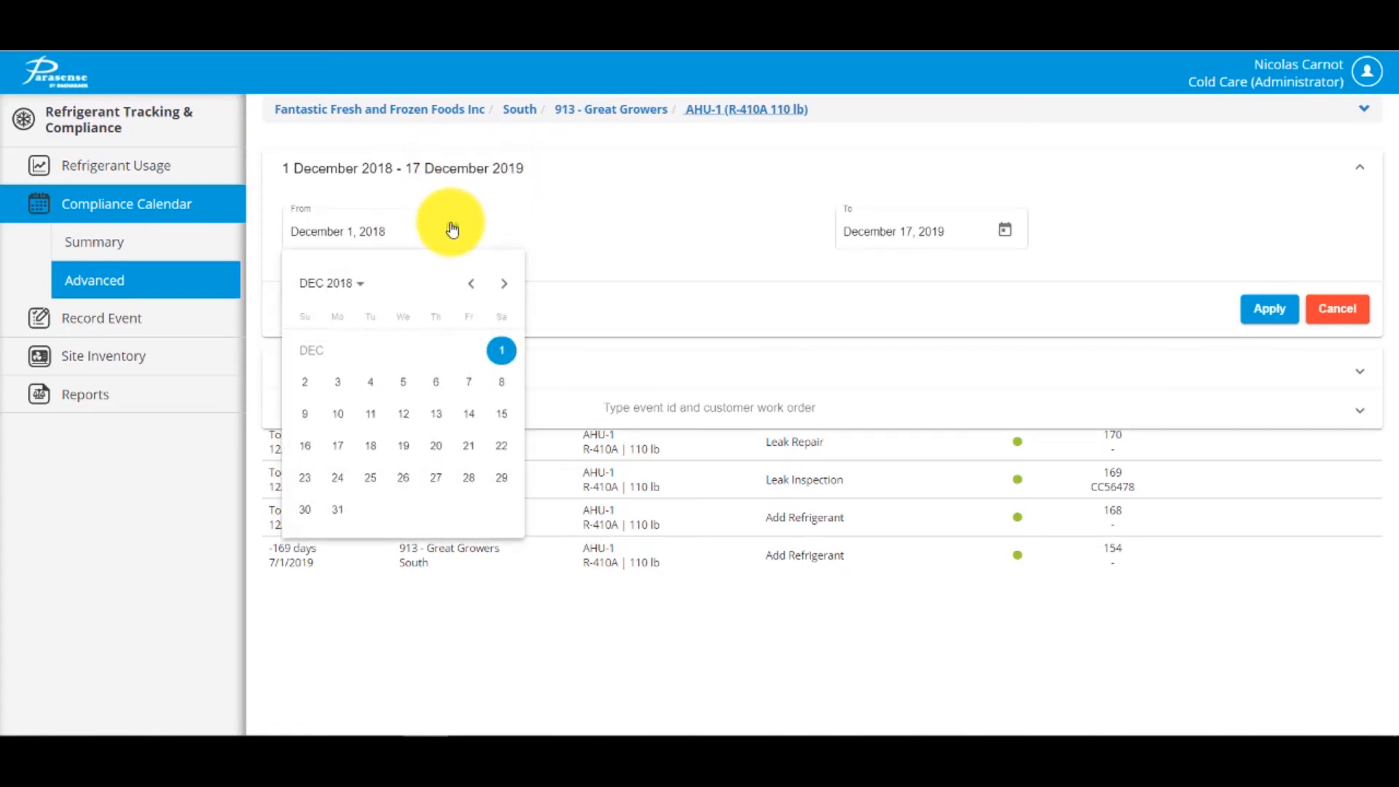
pyautogui.click(583, 177)
pyautogui.click(1338, 309)
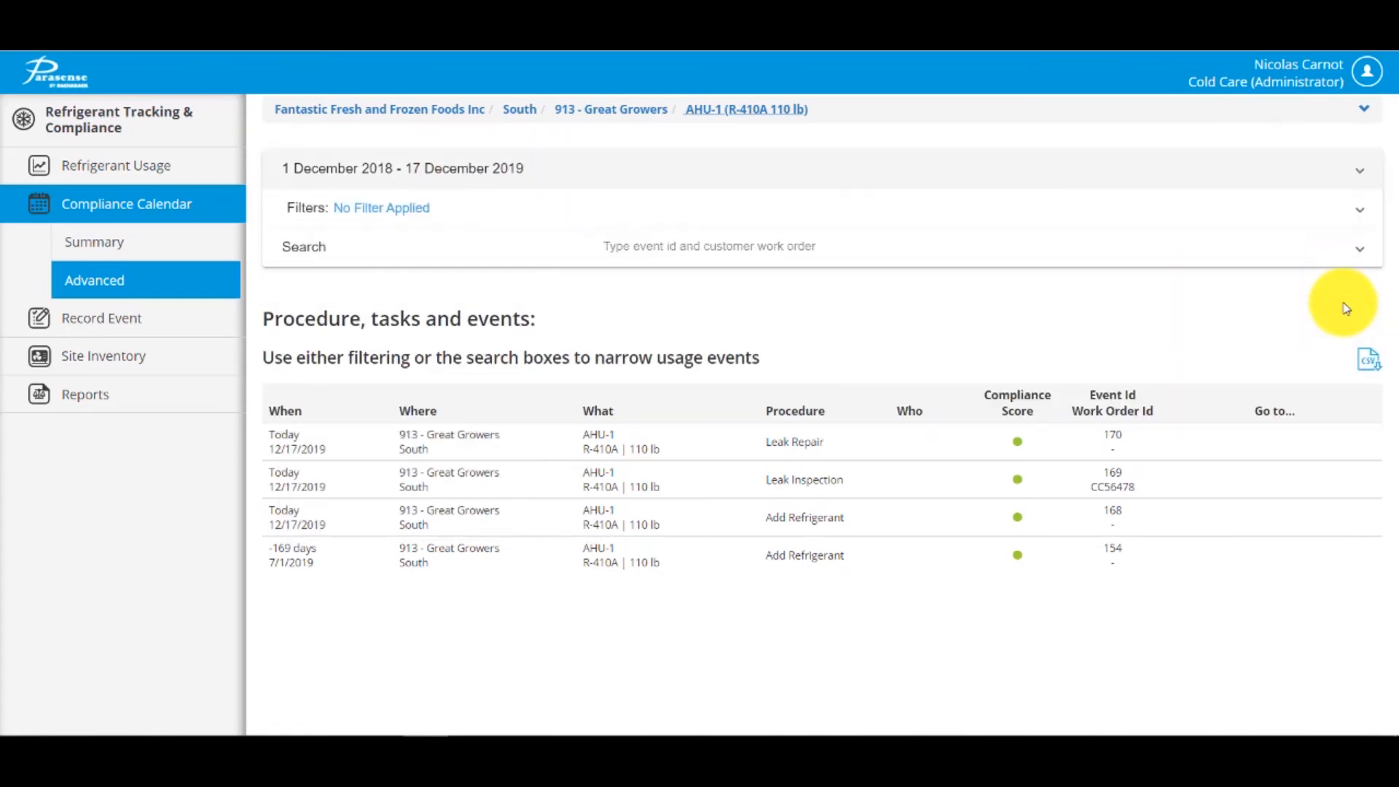
# - Search AHU-1's procedures and events by the beginning of the leak inspection's customer work order number
pyautogui.click(422, 254)
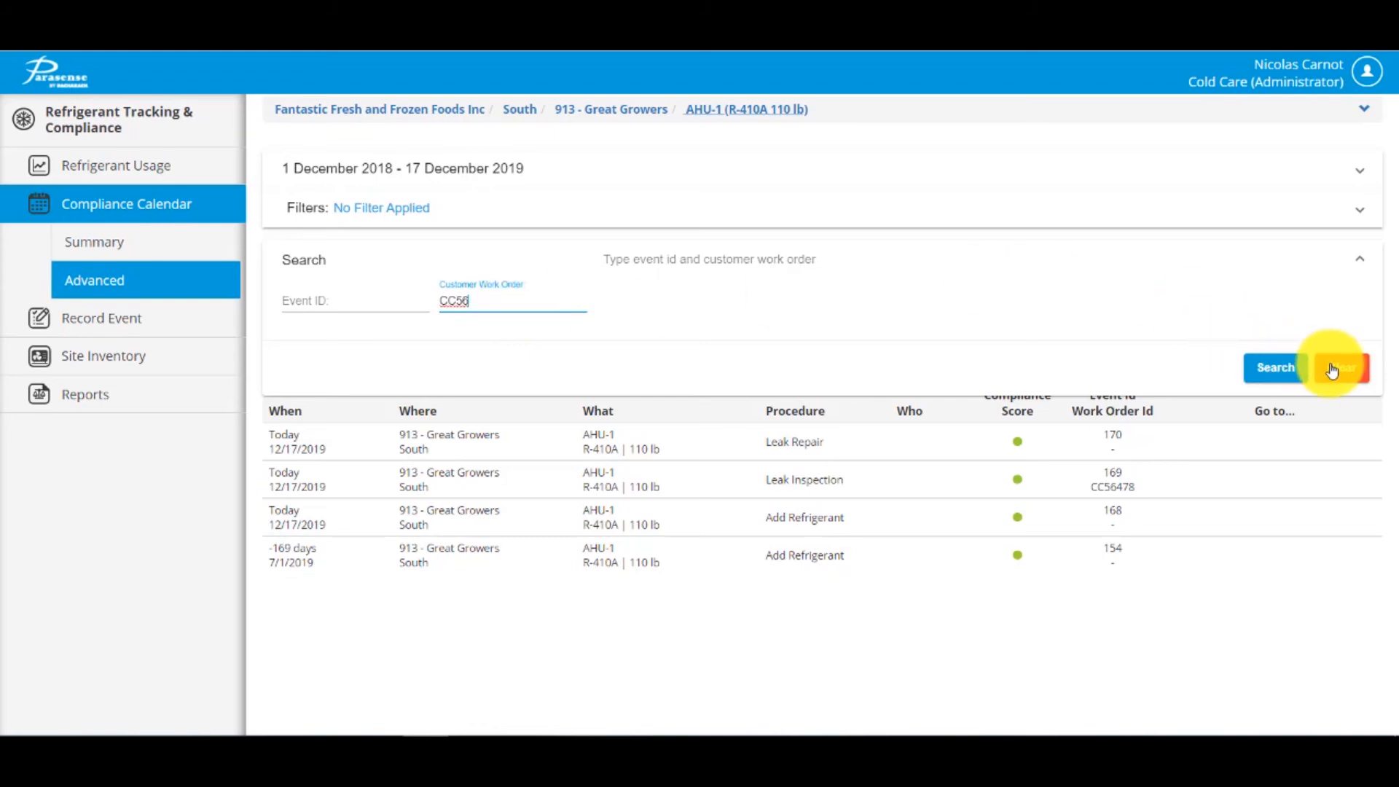
pyautogui.click(1268, 368)
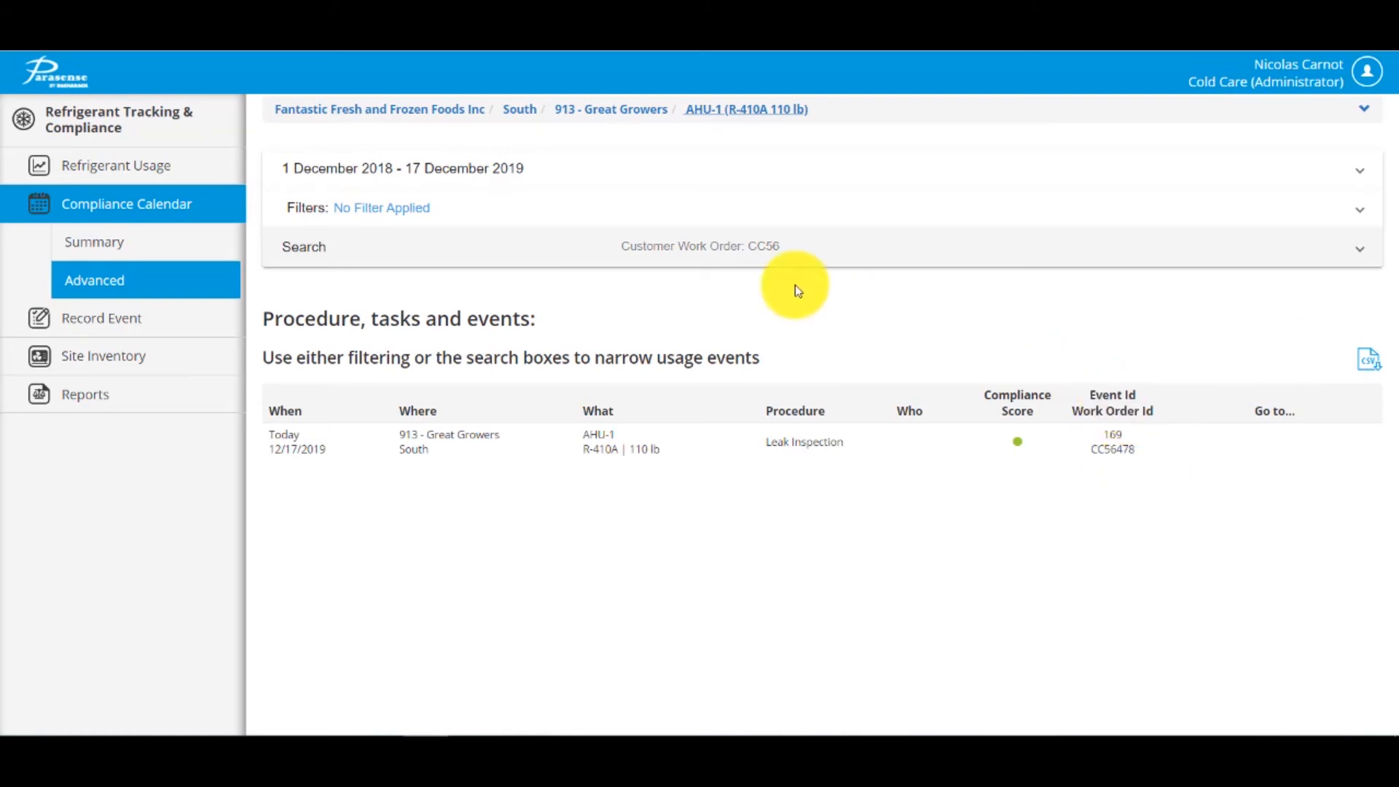
# - Replace the customer work order search with a search for event ID 168 among AHU-1's procedures and events
pyautogui.click(867, 252)
pyautogui.click(473, 301)
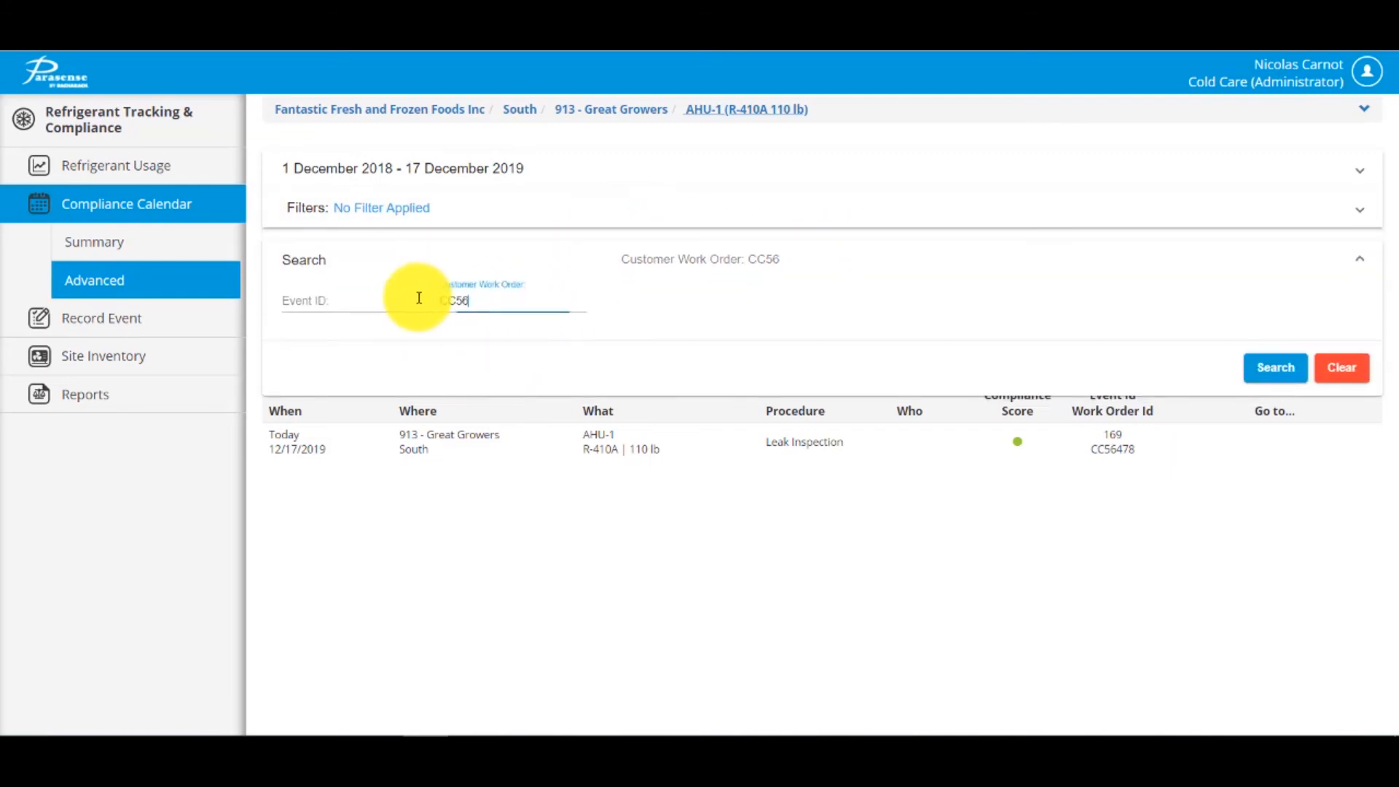
pyautogui.hotkey('ctrl', 'a')
pyautogui.press('BackSpace')
pyautogui.click(325, 296)
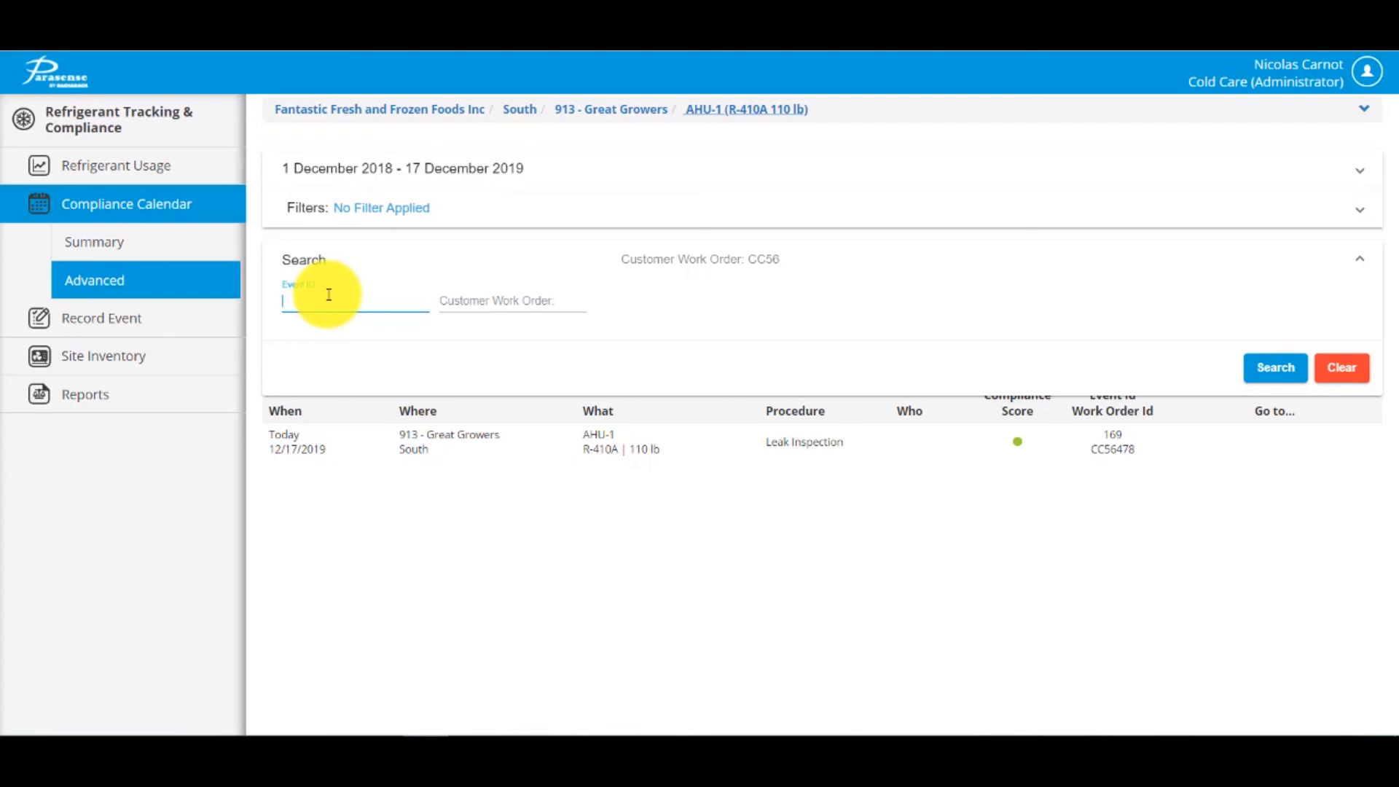
pyautogui.write('168')
pyautogui.press('Return')
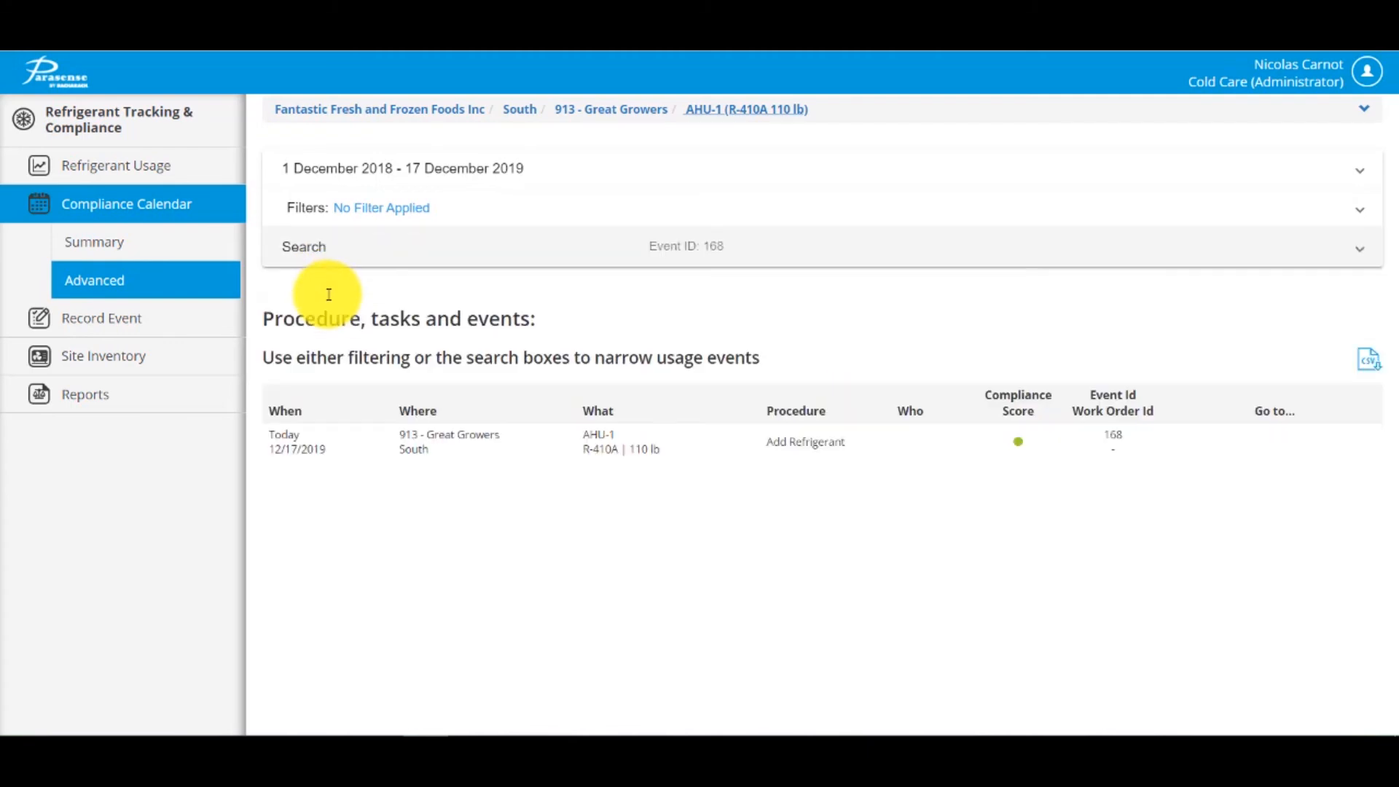
# - Clear the event ID search and review the past tasks of AHU-1's Leak Inspection, Add Refrigerant and Leak Repair procedures
pyautogui.click(807, 255)
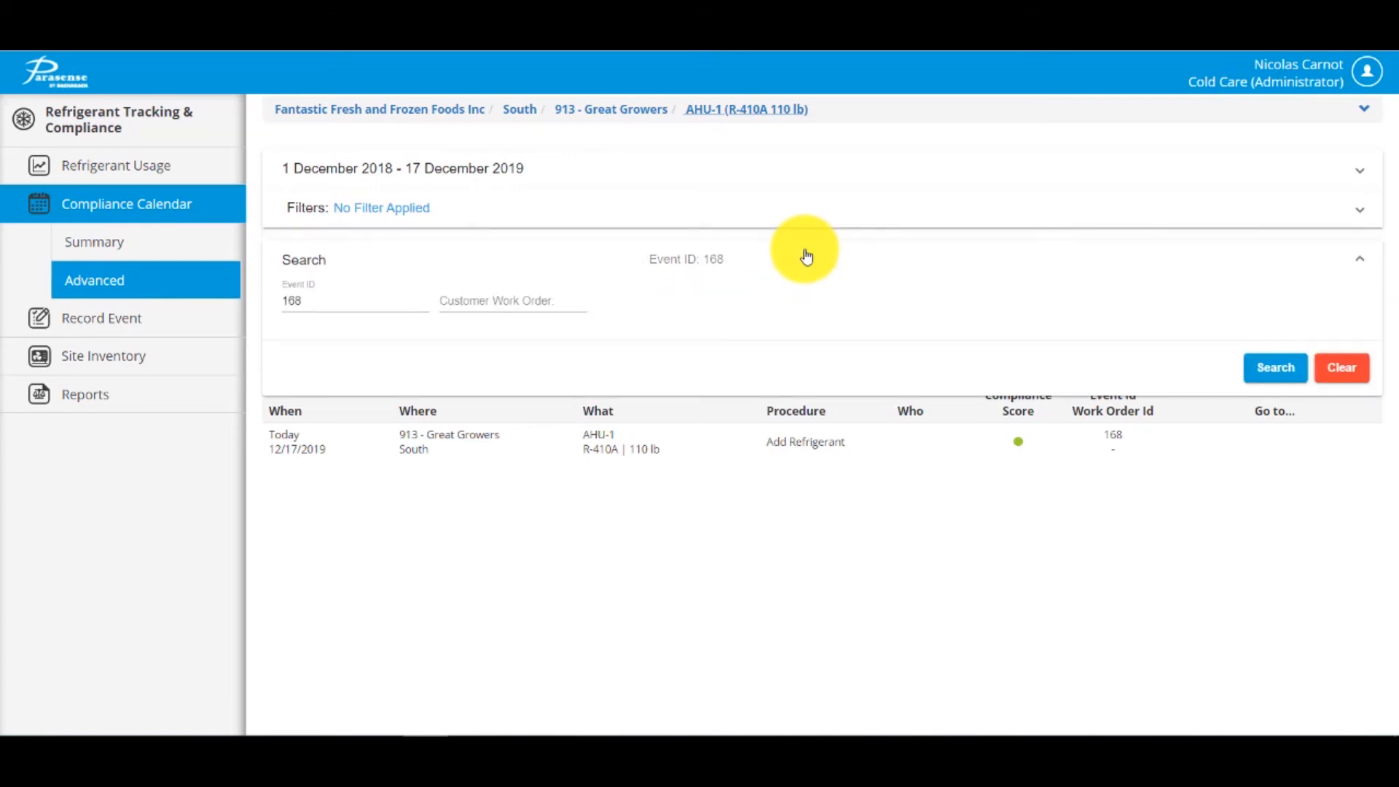
pyautogui.click(1346, 371)
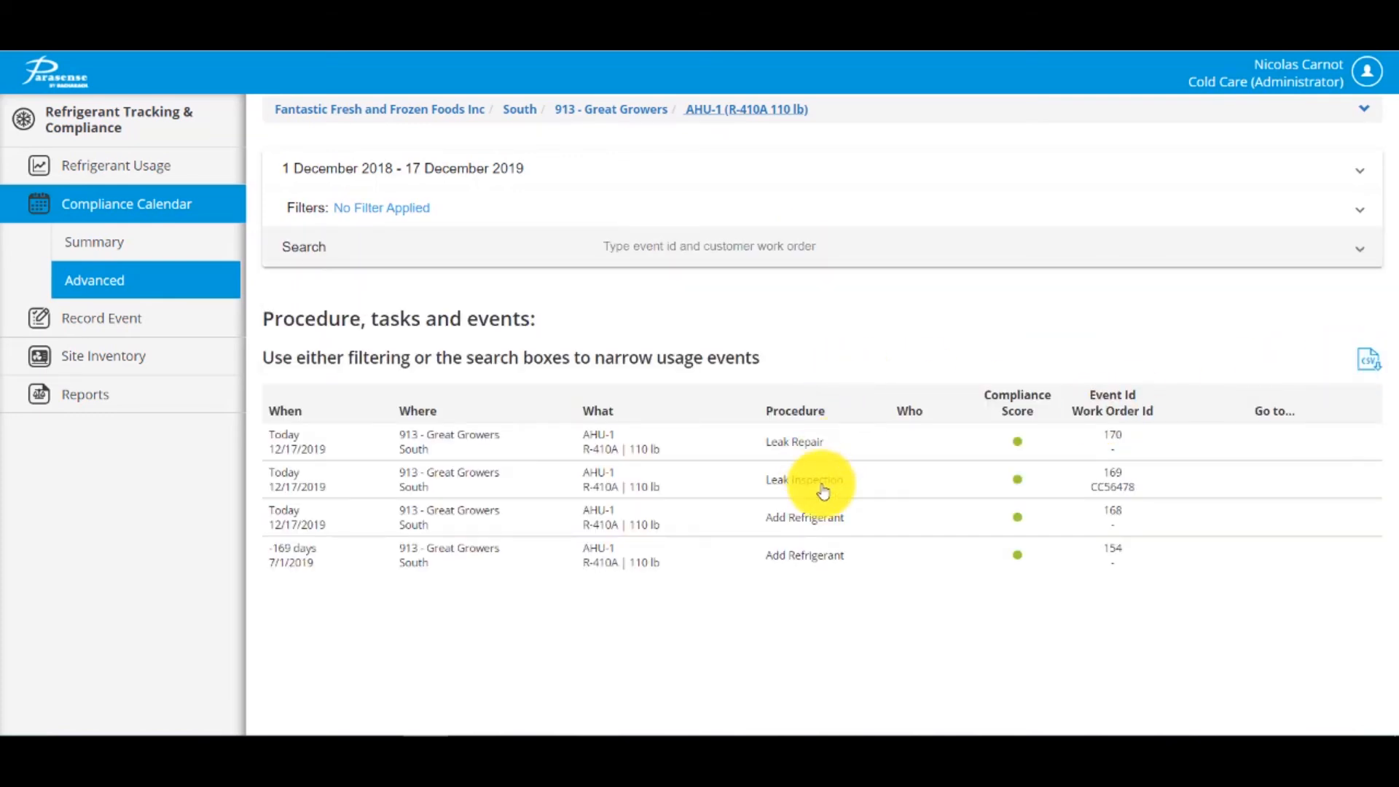
pyautogui.click(821, 483)
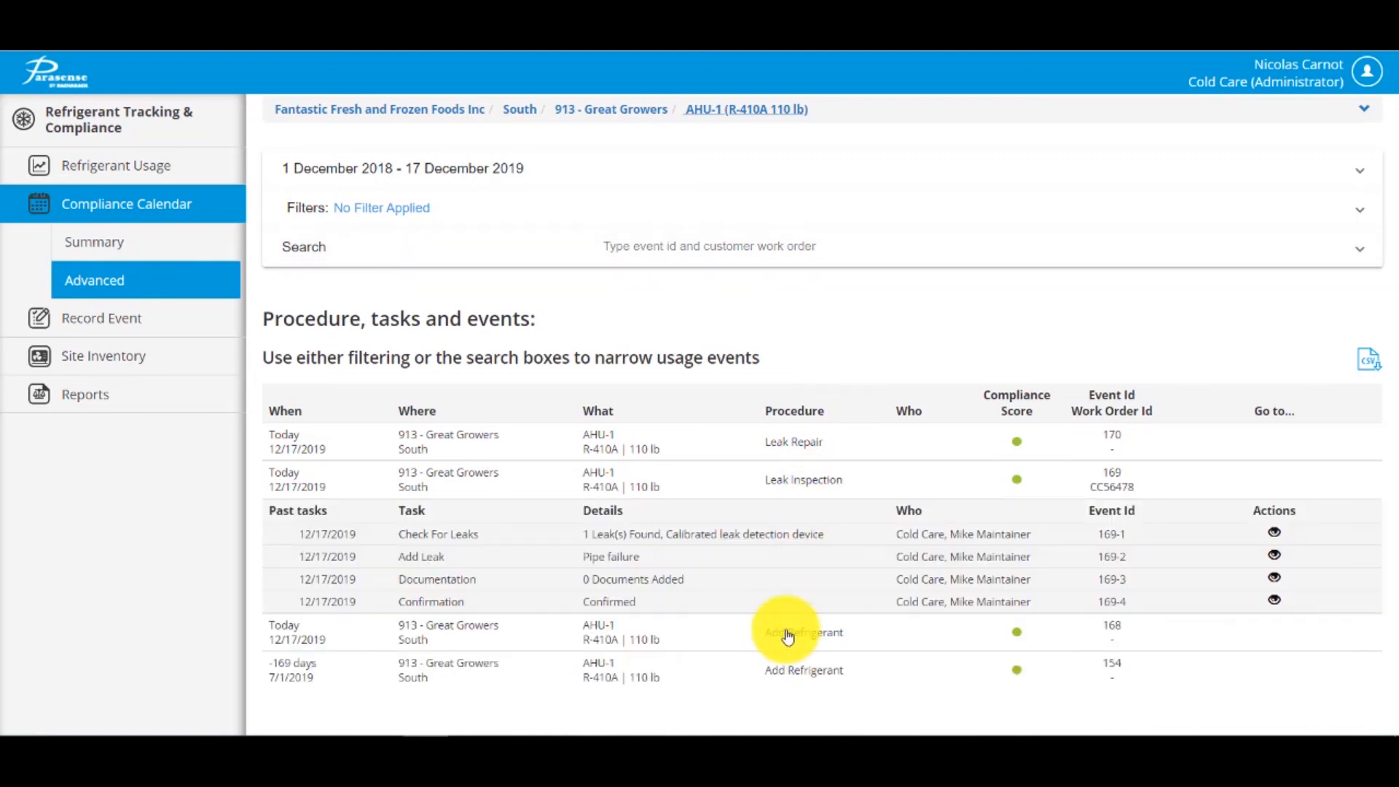
pyautogui.click(793, 657)
pyautogui.click(793, 675)
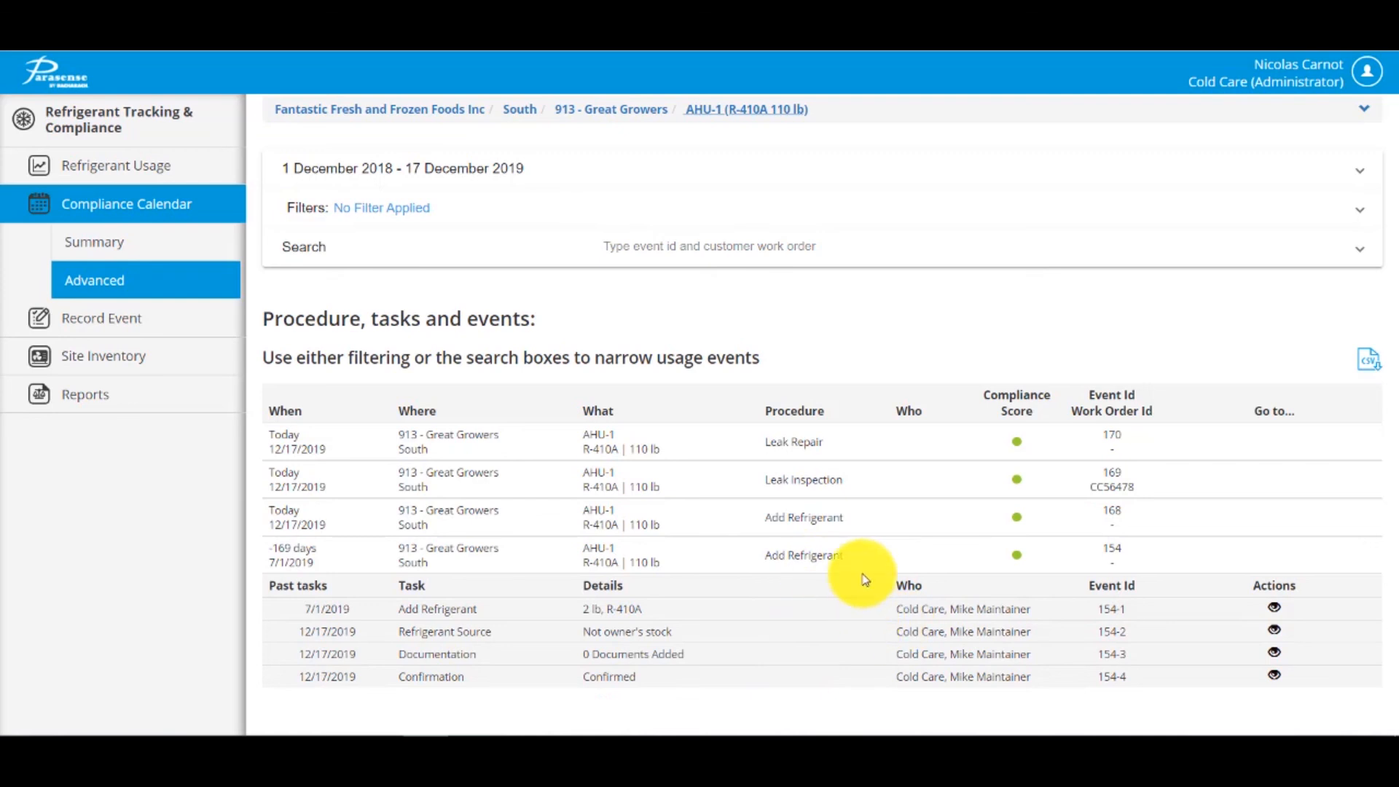
pyautogui.click(802, 519)
pyautogui.click(794, 487)
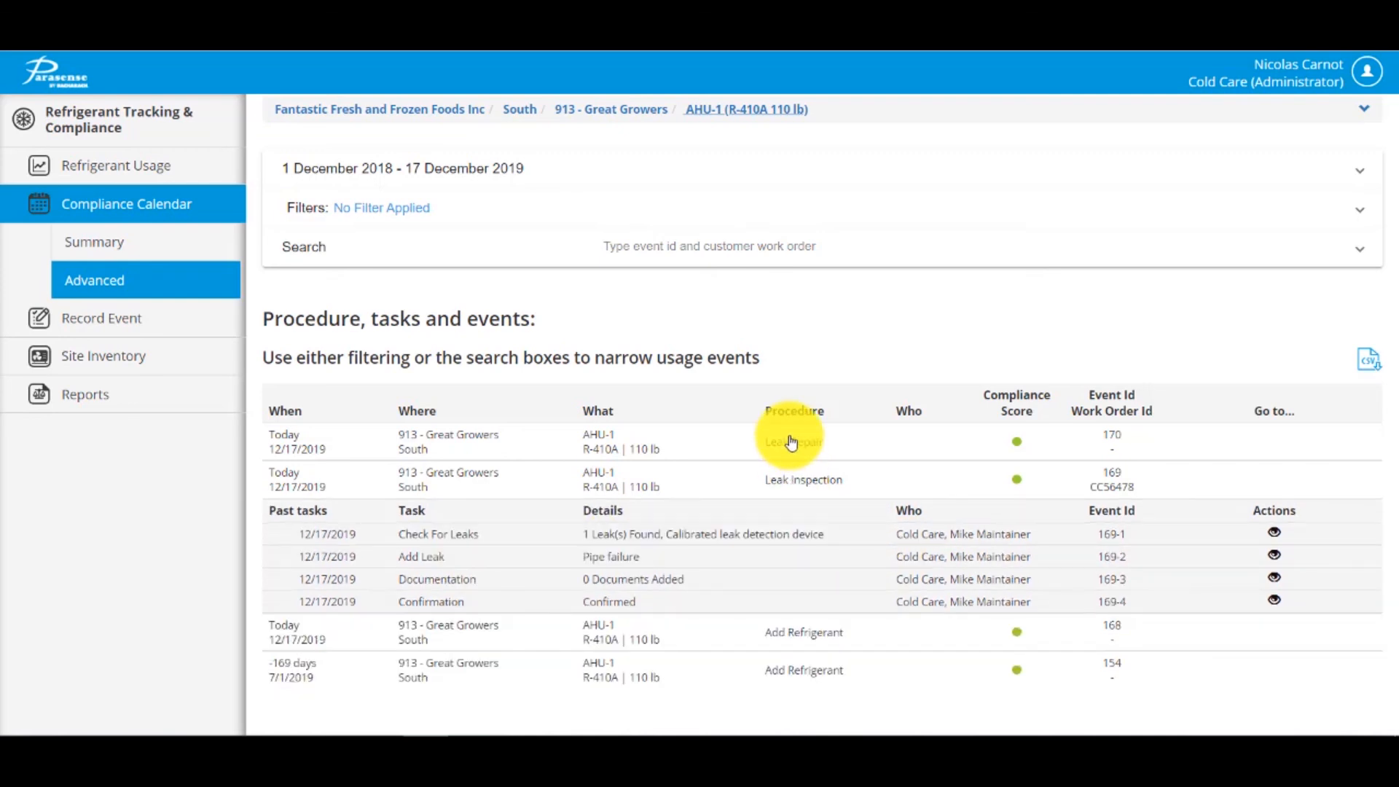
pyautogui.click(791, 440)
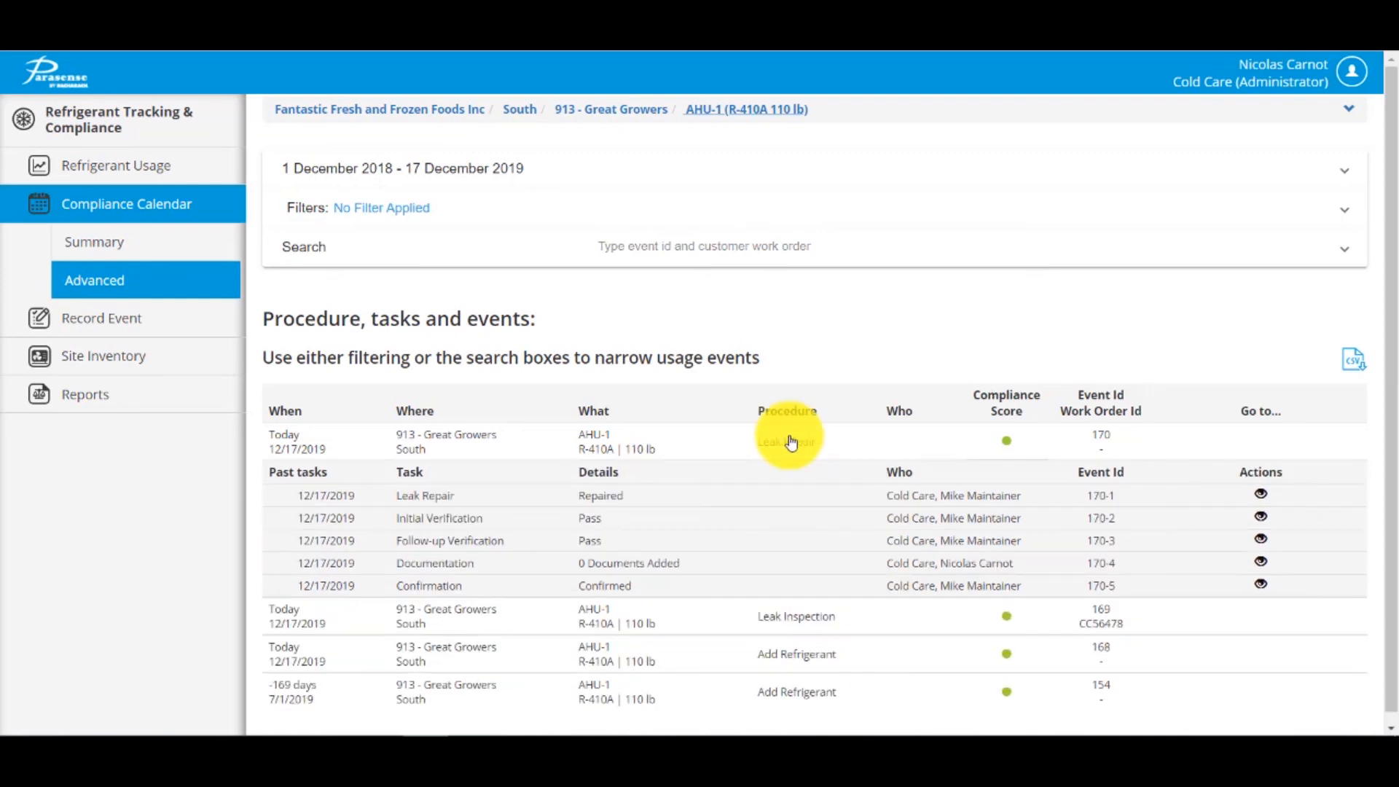
# - Widen the scope to all regions, sites and equipment of Fantastic Fresh and Frozen Foods Inc and review the listed procedures and events
pyautogui.click(402, 118)
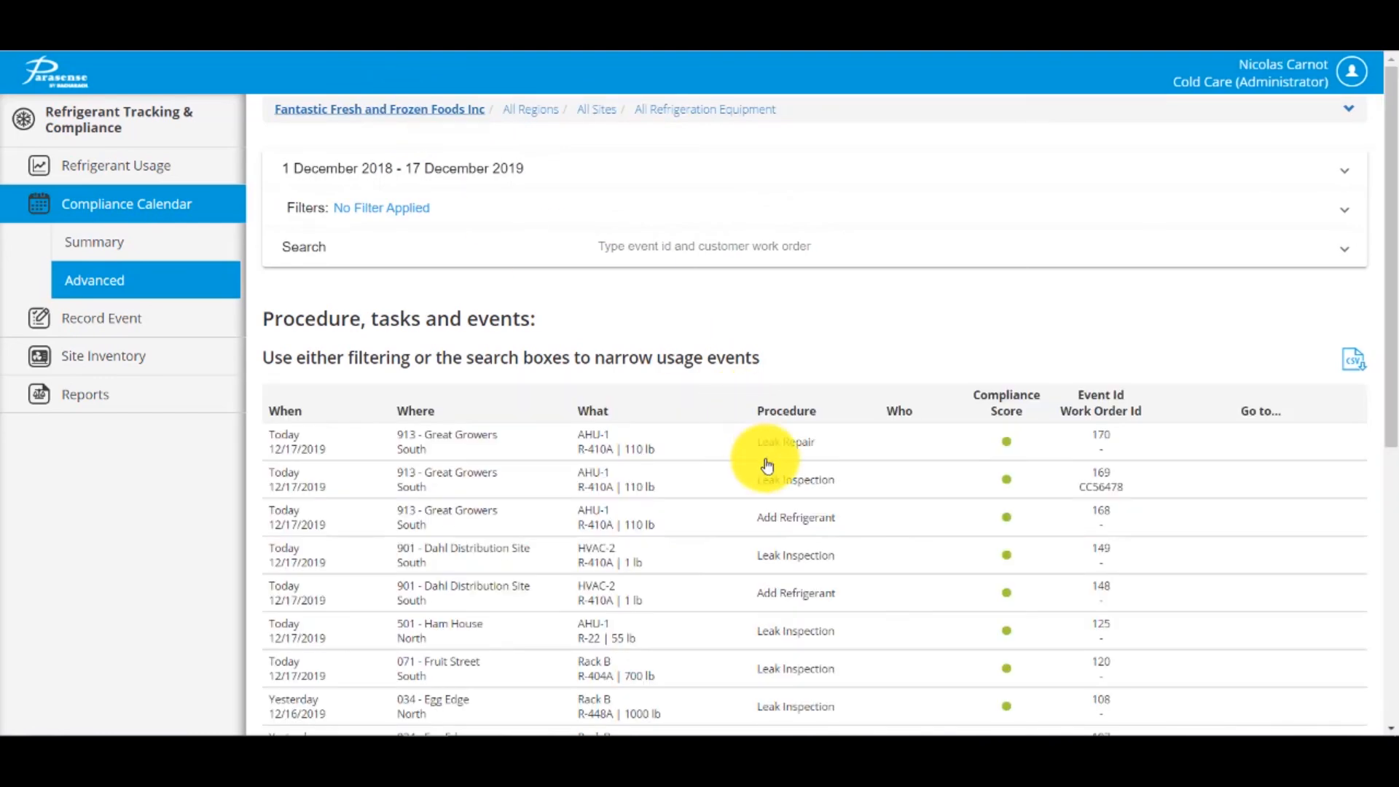
pyautogui.scroll(-5, 784, 493)
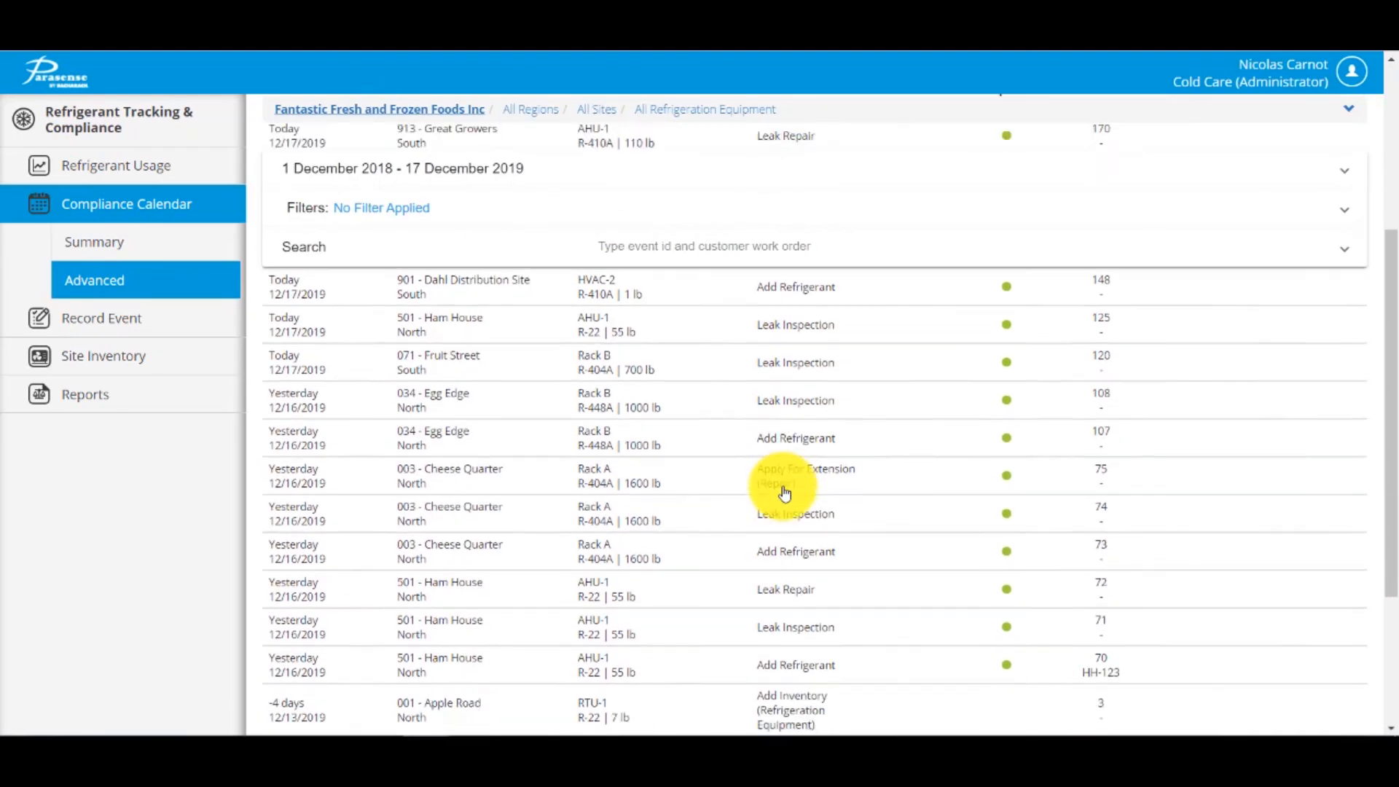
pyautogui.scroll(-10, 785, 493)
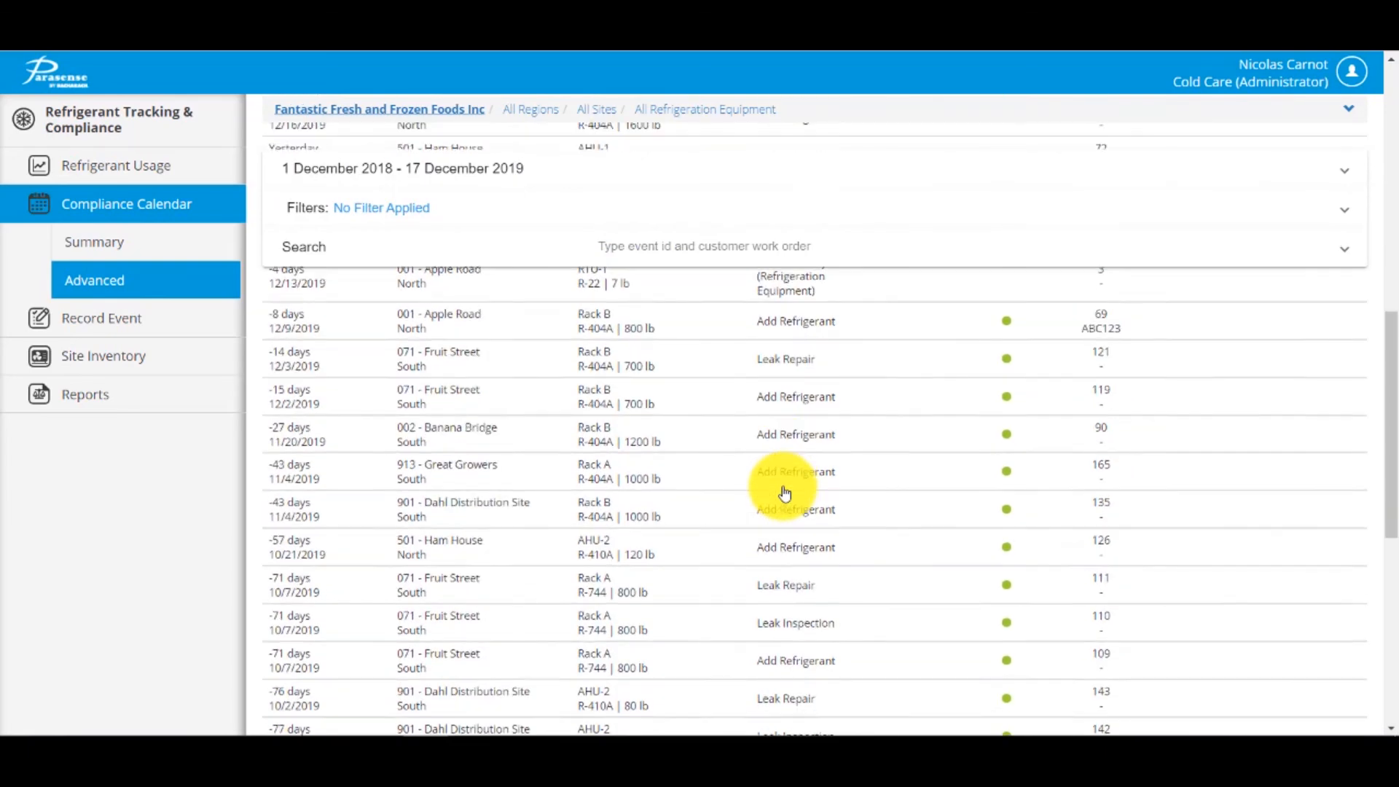
pyautogui.scroll(-8, 785, 494)
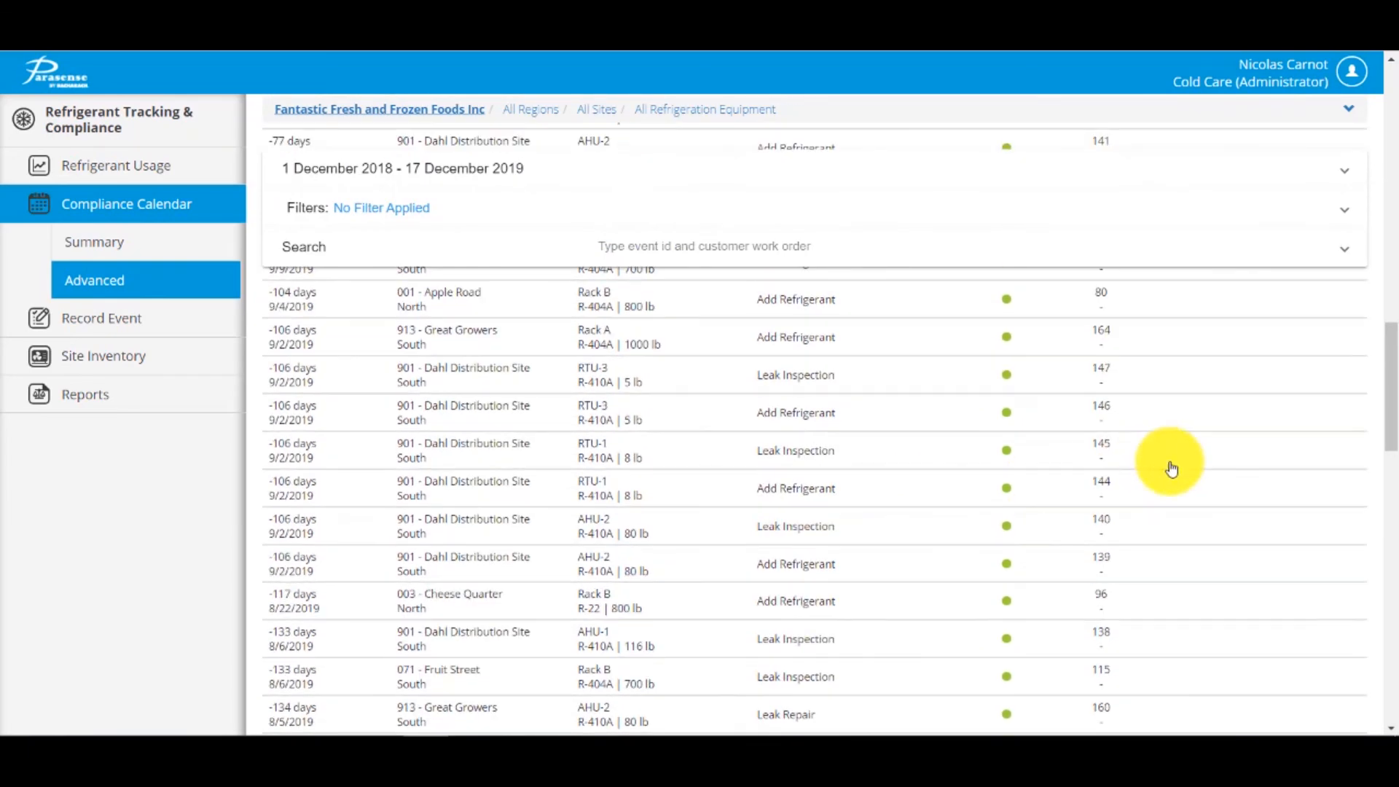
pyautogui.moveTo(1367, 446); pyautogui.dragTo(1381, 116)
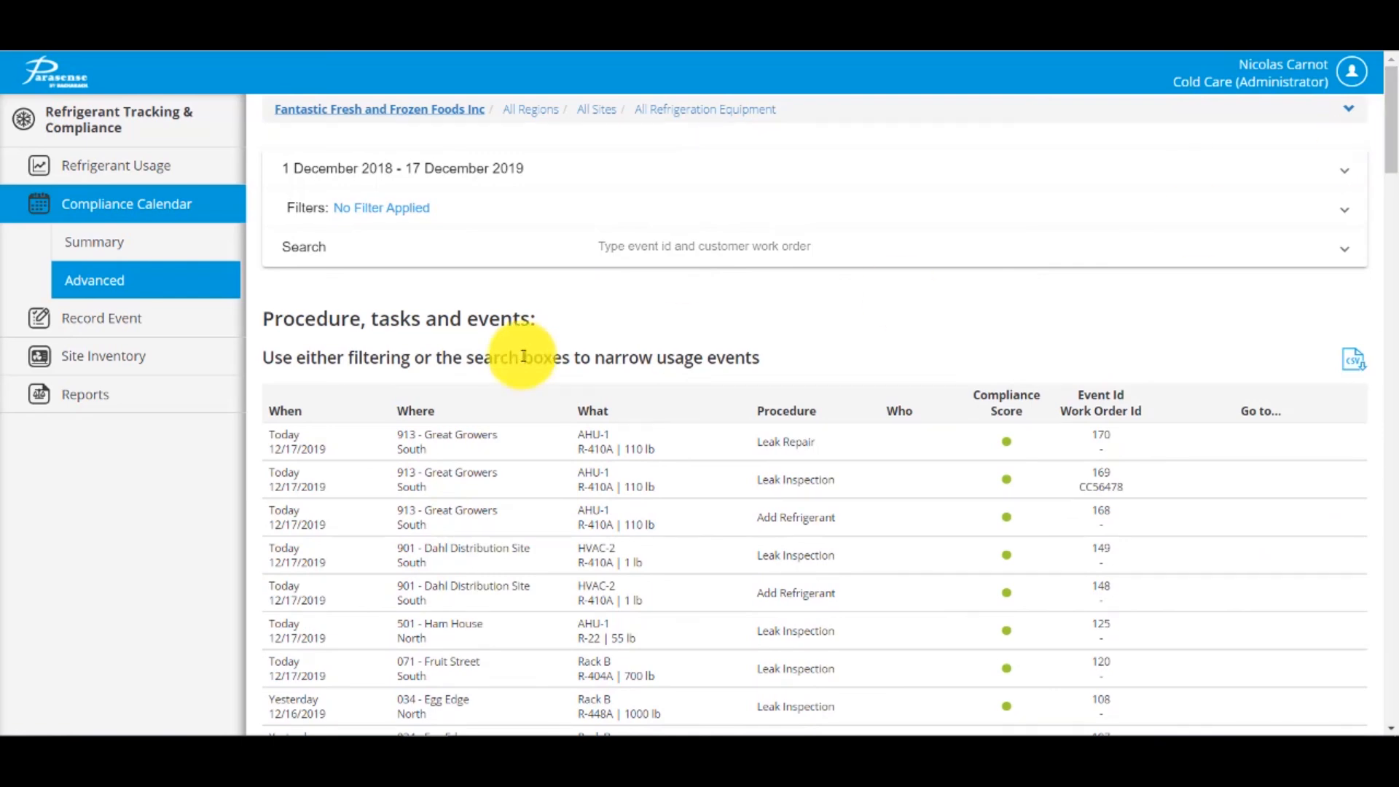